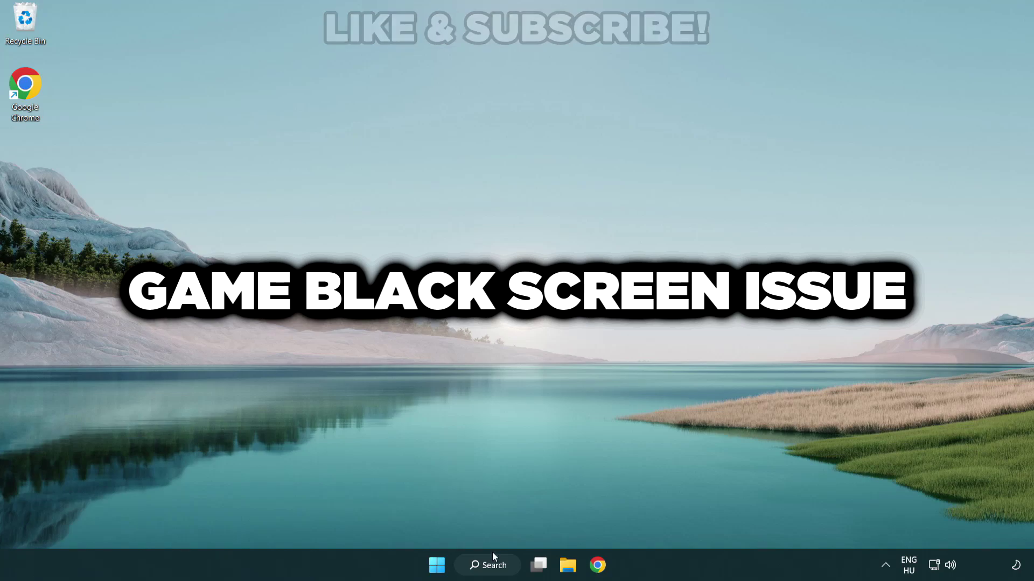
Open Windows Search from the taskbar to search for Device Manager
left_click(498, 569)
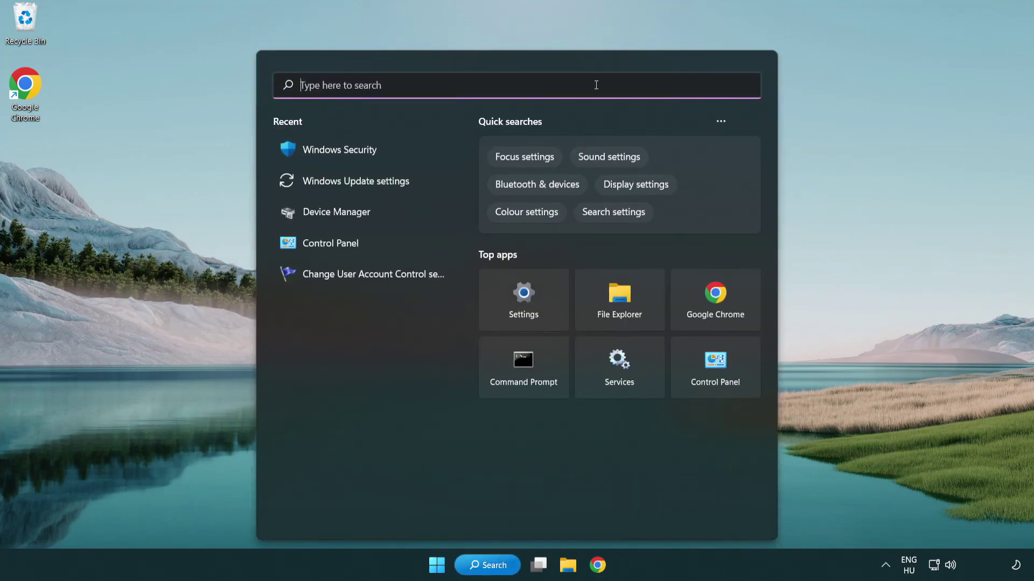
type("device m")
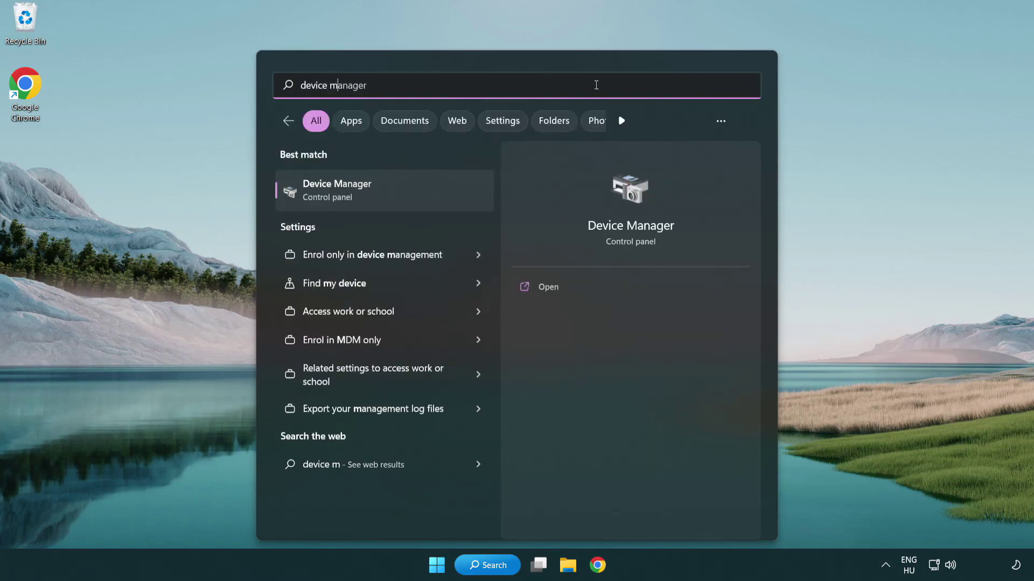
type("anager")
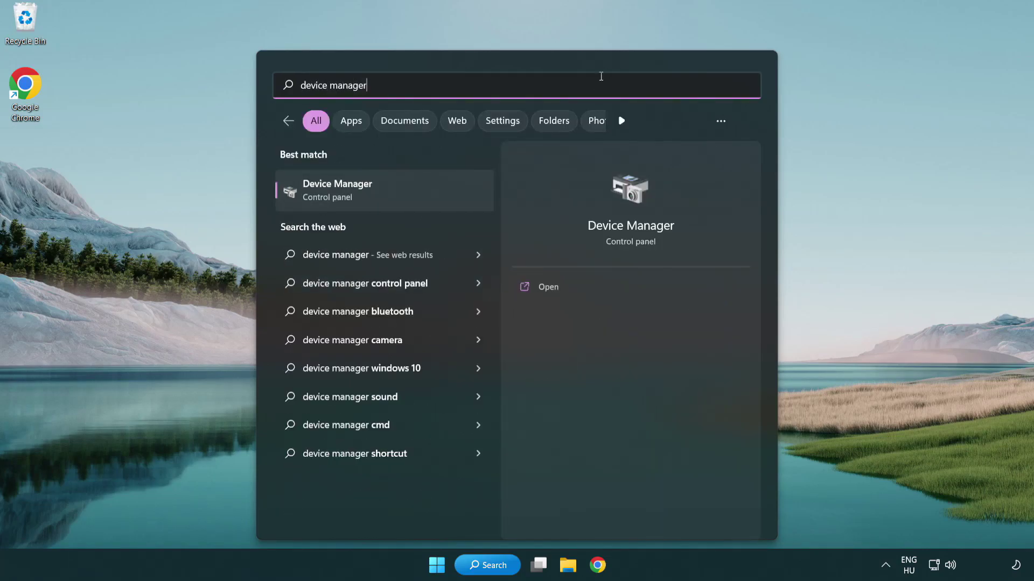
Open Device Manager and expand Display adapters to reach the VMware SVGA 3D adapter
left_click(414, 195)
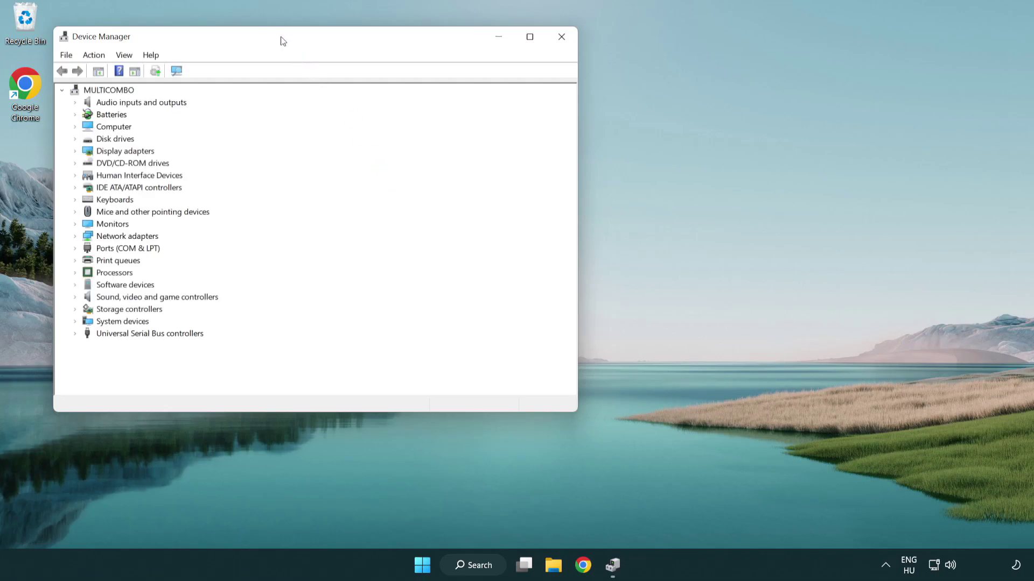
left_click_drag(288, 50, 454, 103)
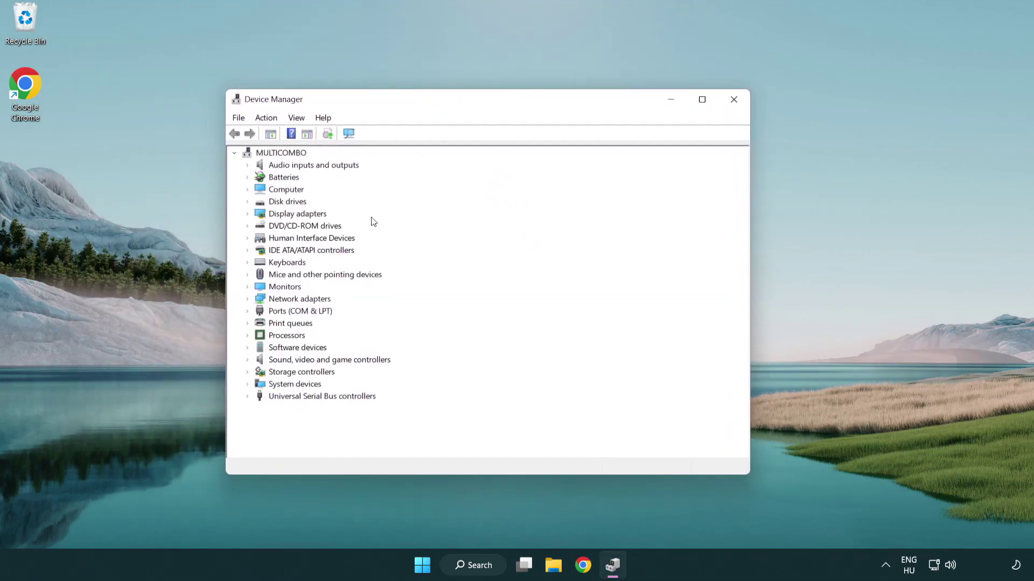
left_click(285, 215)
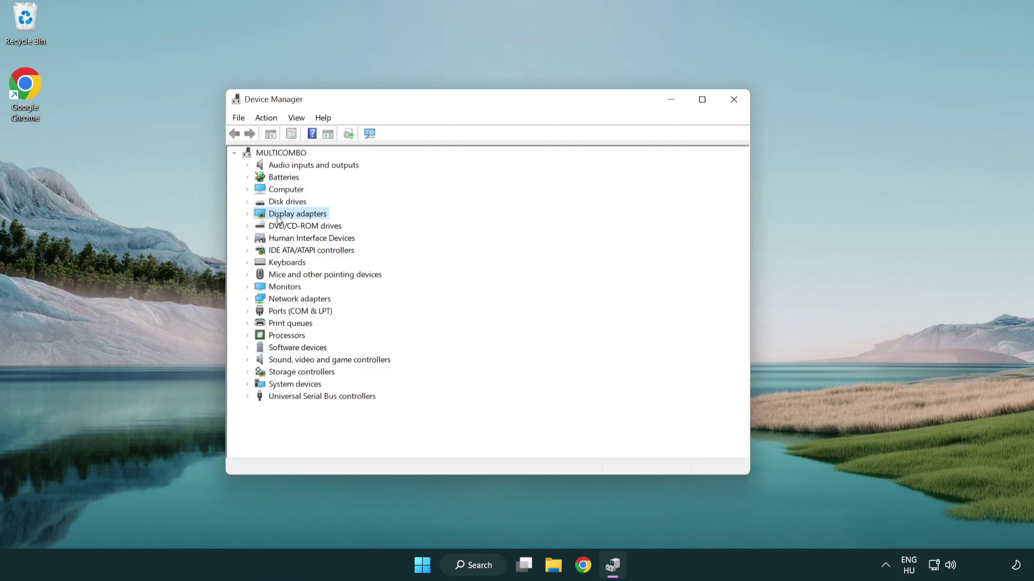
left_click(248, 215)
left_click(289, 228)
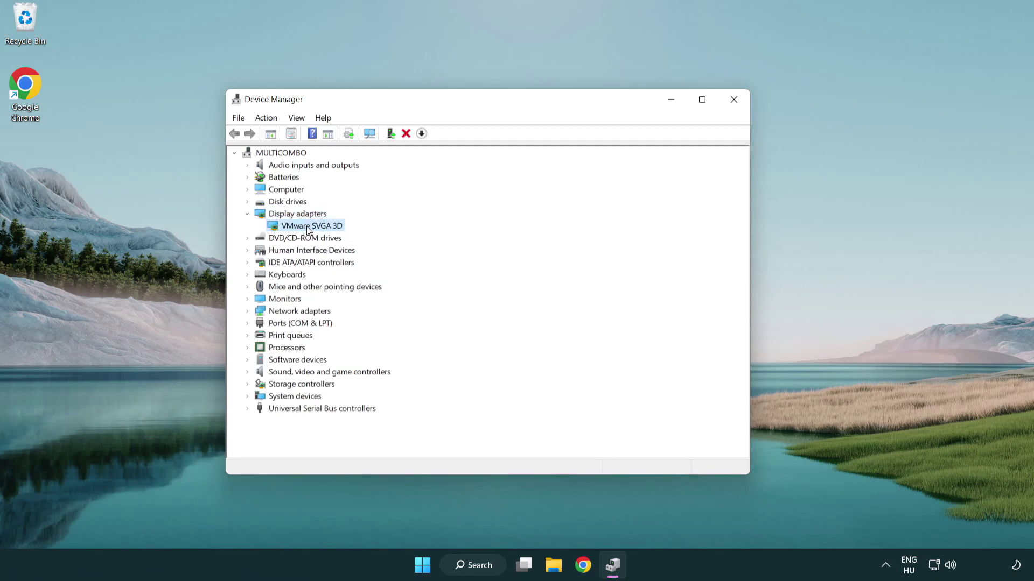
right_click(305, 227)
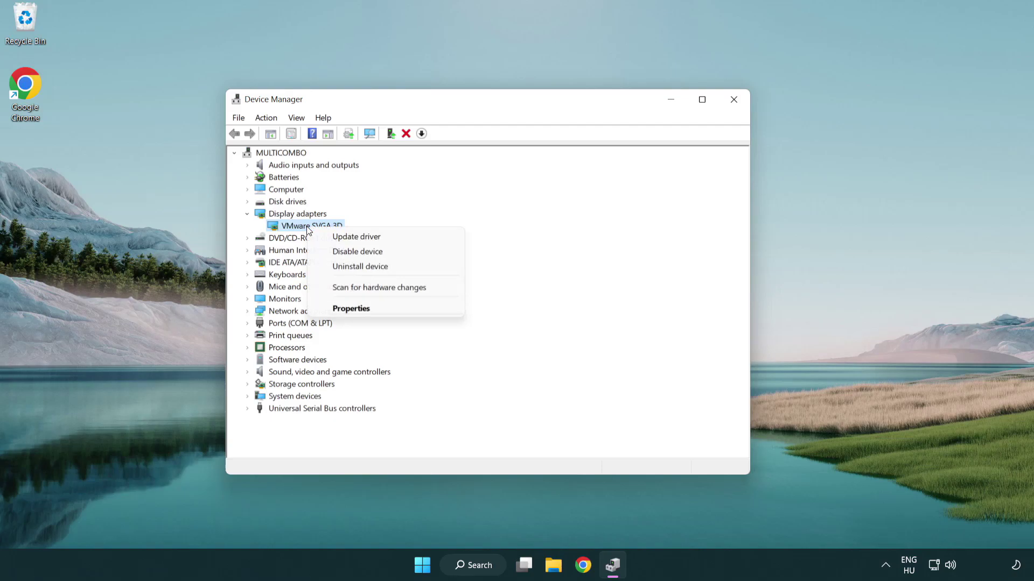
Search automatically for a VMware SVGA 3D driver, dismiss the up-to-date result, and close Device Manager
left_click(408, 238)
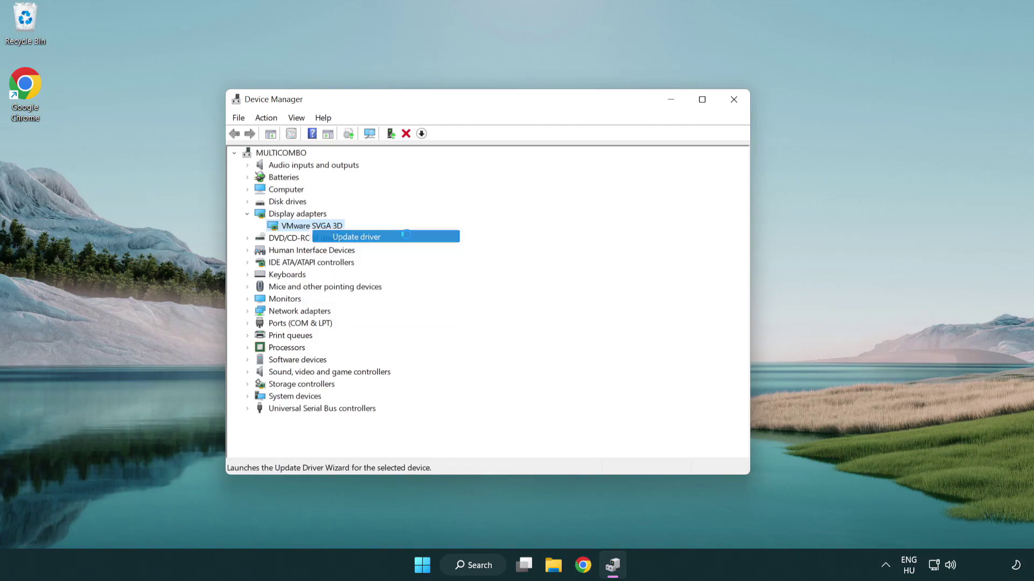
left_click_drag(427, 162, 447, 154)
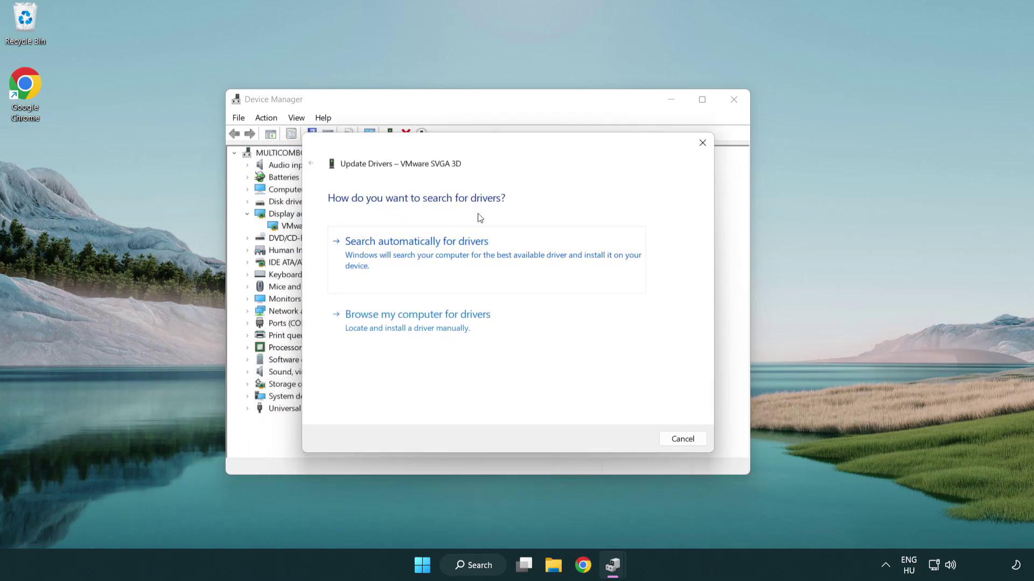
left_click(454, 251)
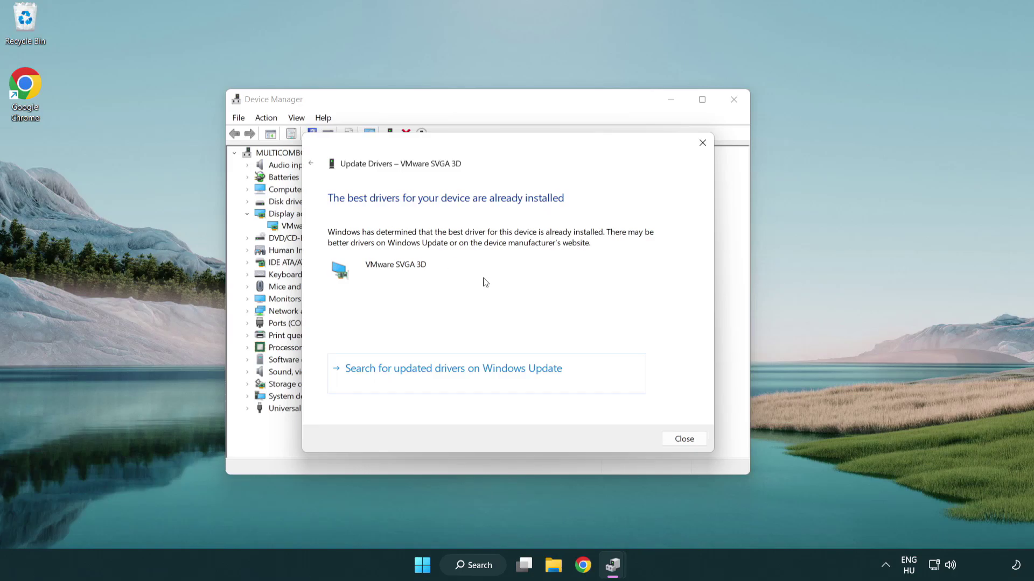
left_click(685, 441)
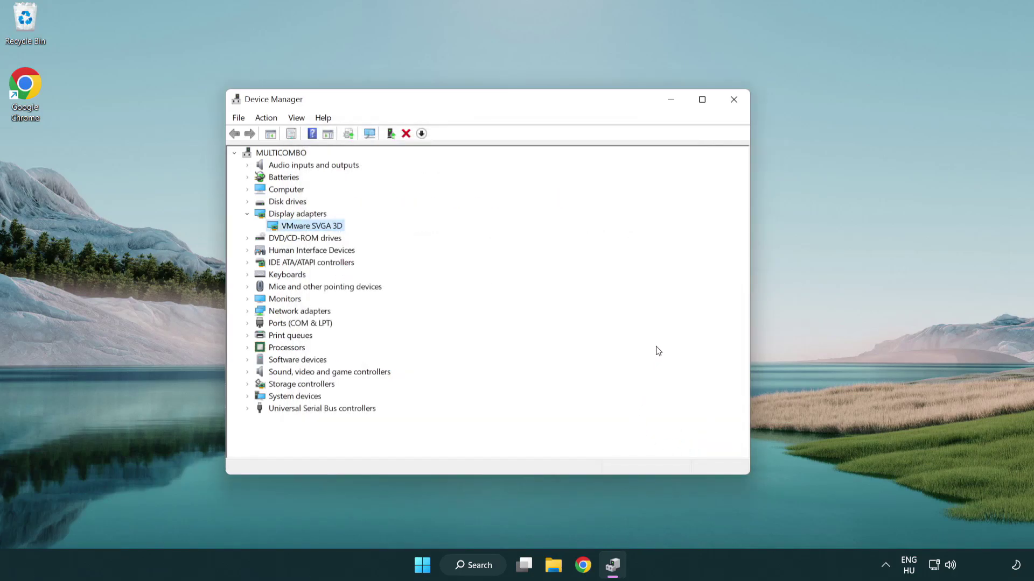
left_click(733, 101)
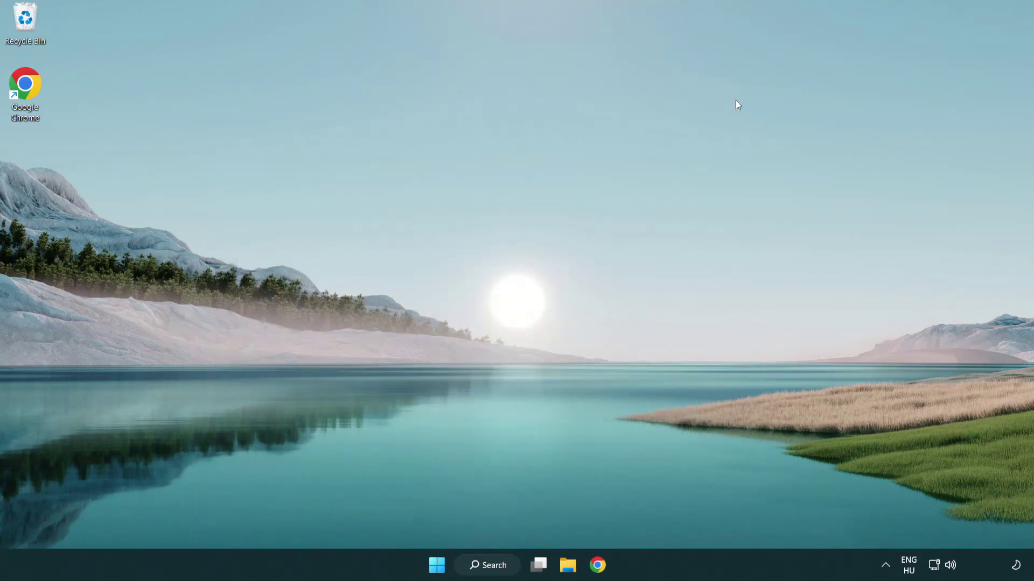
Open Windows Search from the taskbar to search for 'update'
left_click(497, 563)
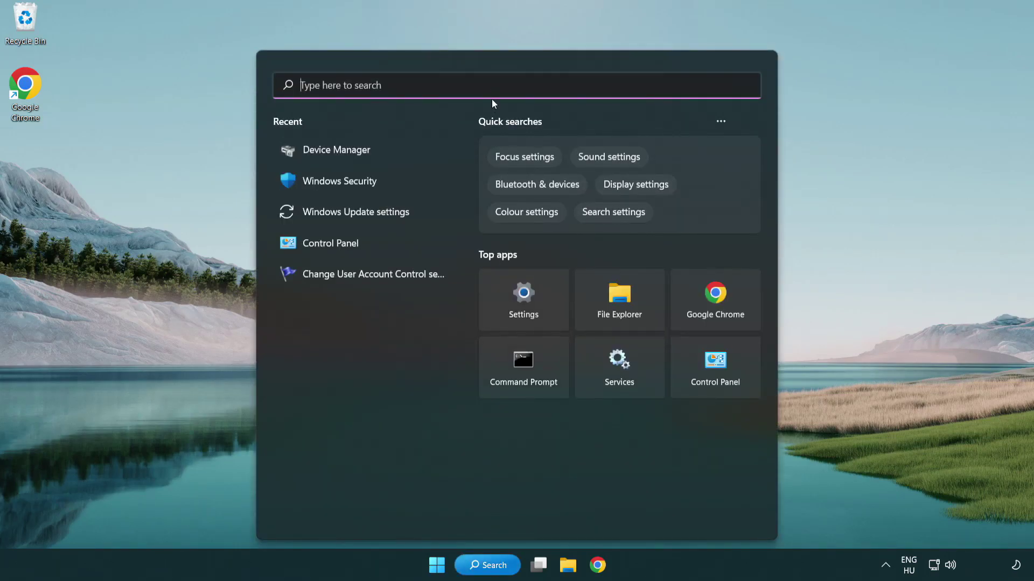
type("u")
type("pdate")
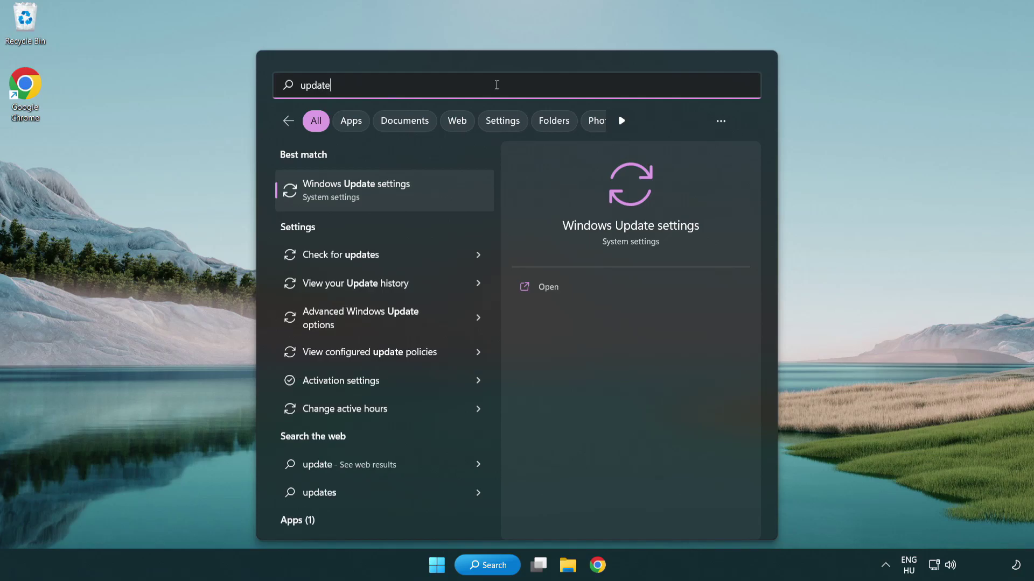
Run Check for updates in Windows Update, confirm it is up to date, and close Settings
left_click(402, 193)
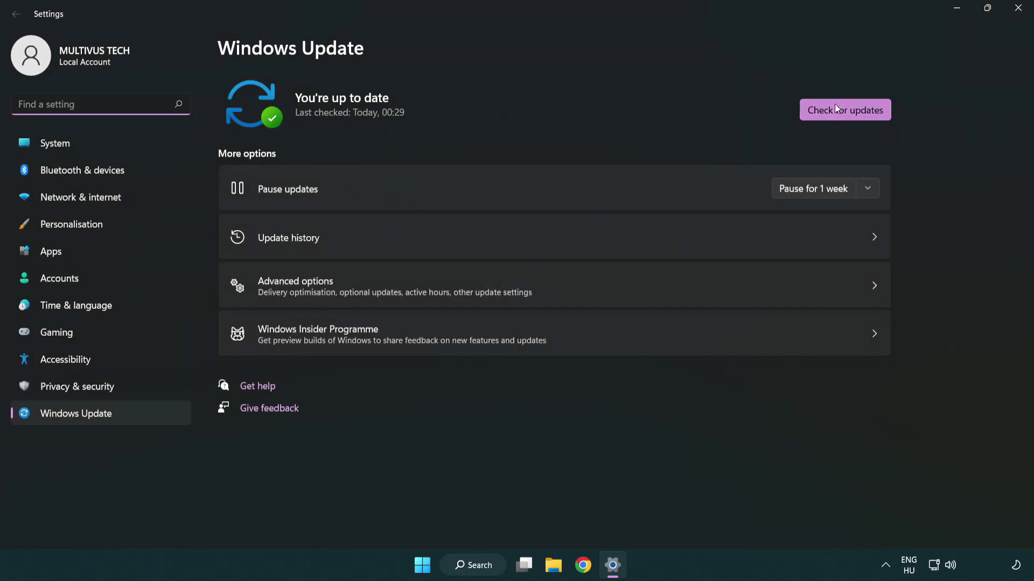
left_click(863, 115)
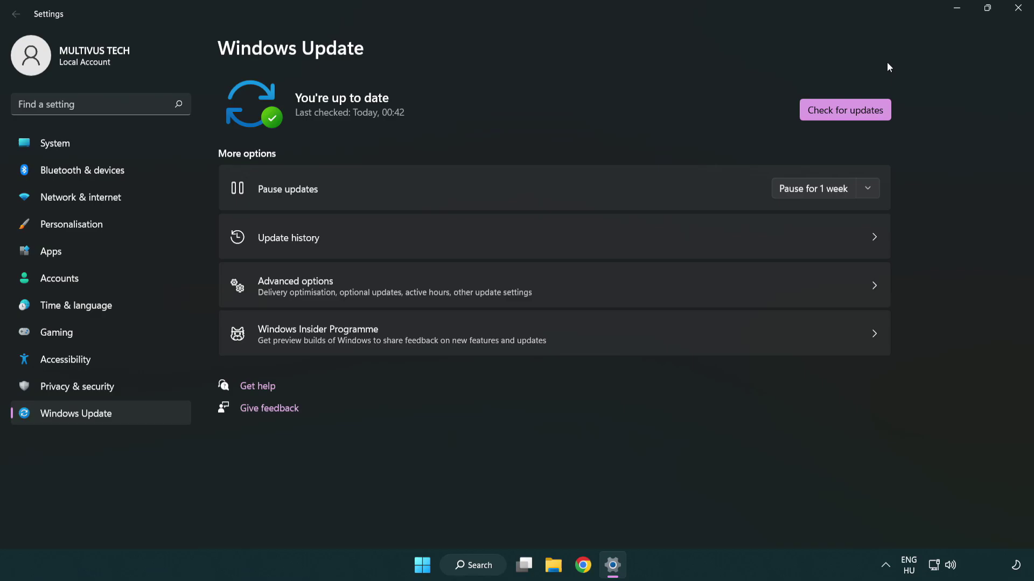
left_click(1013, 16)
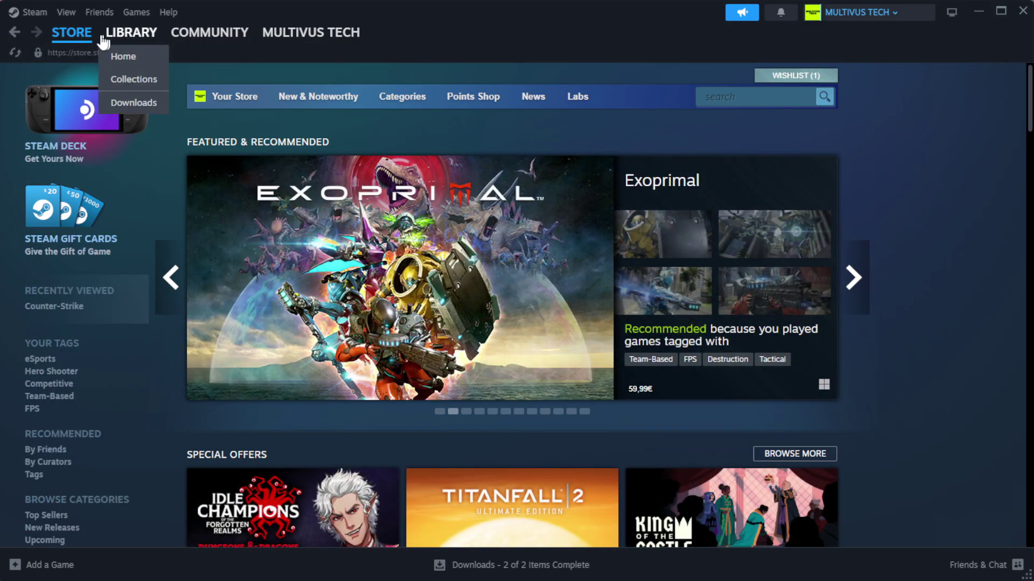
From Steam Library Home, open Properties for YOUR NOT WORKING GAME
left_click(149, 56)
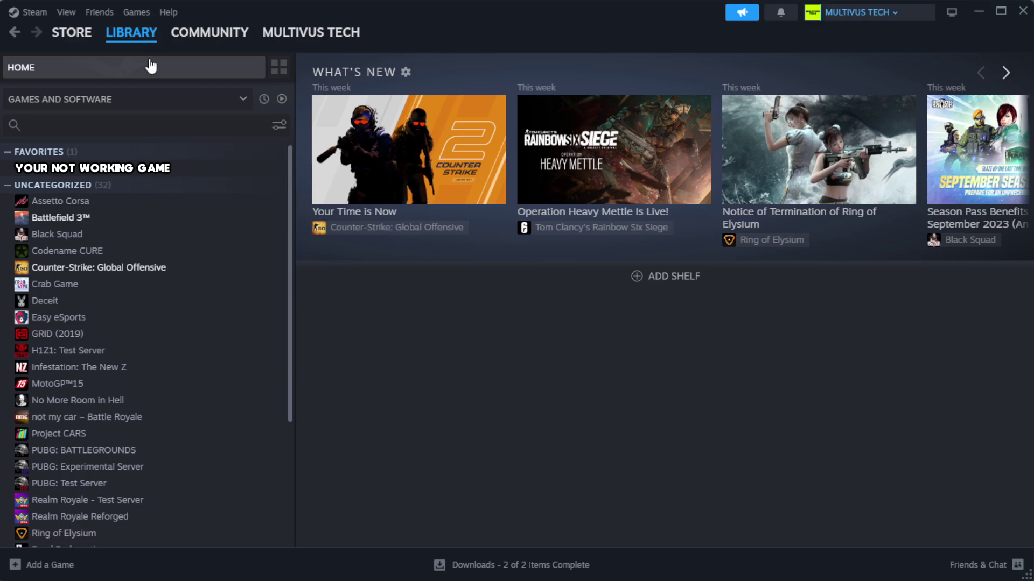
right_click(254, 176)
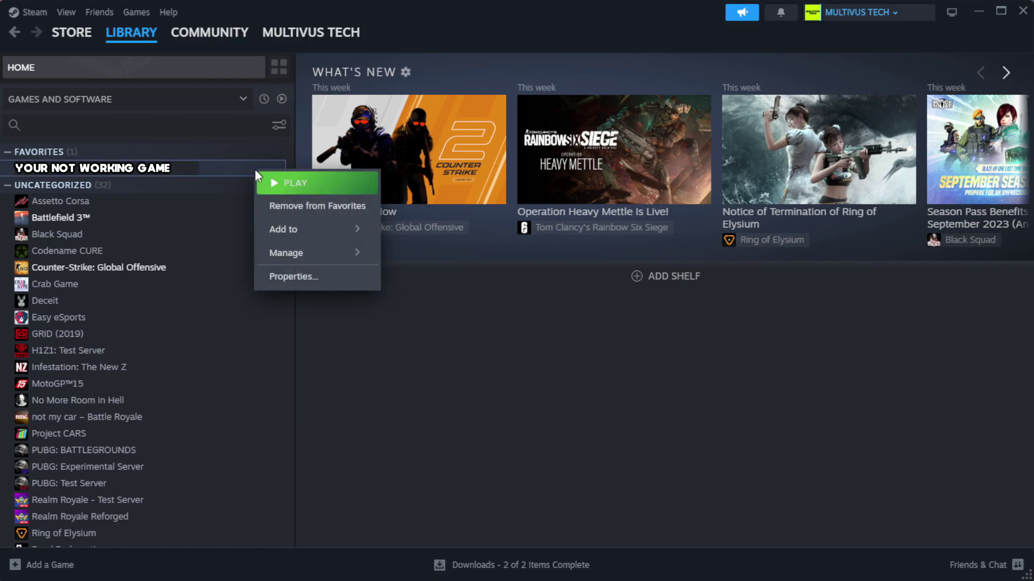
left_click(327, 285)
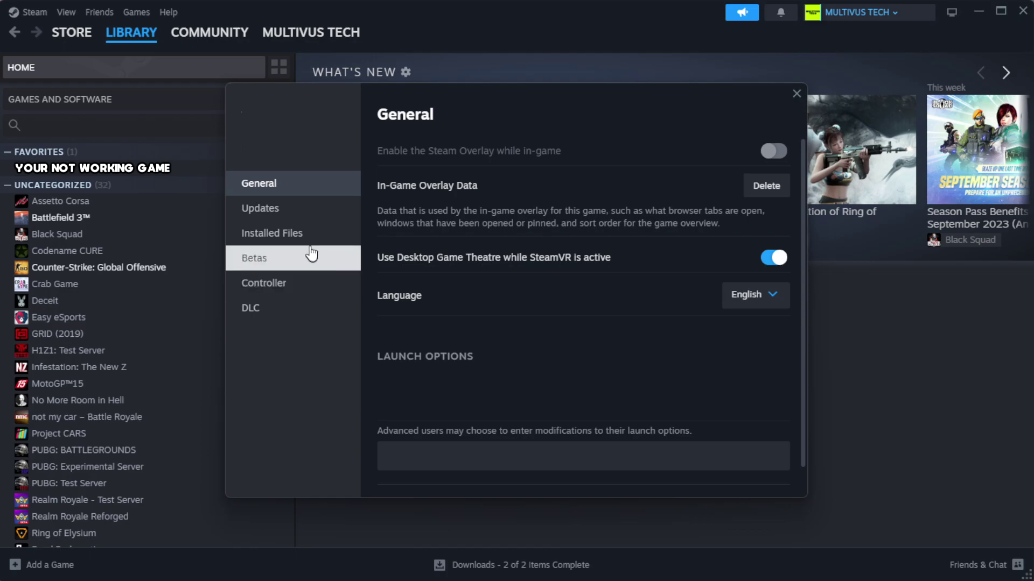
Run Verify integrity of game files from the Installed Files settings, validating all 1039 files
left_click(340, 244)
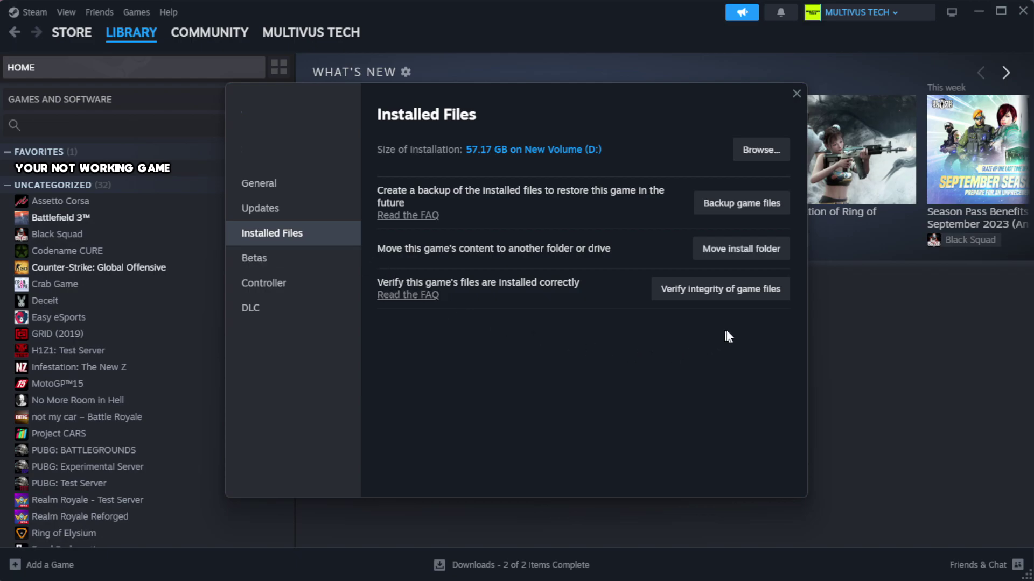
left_click(687, 290)
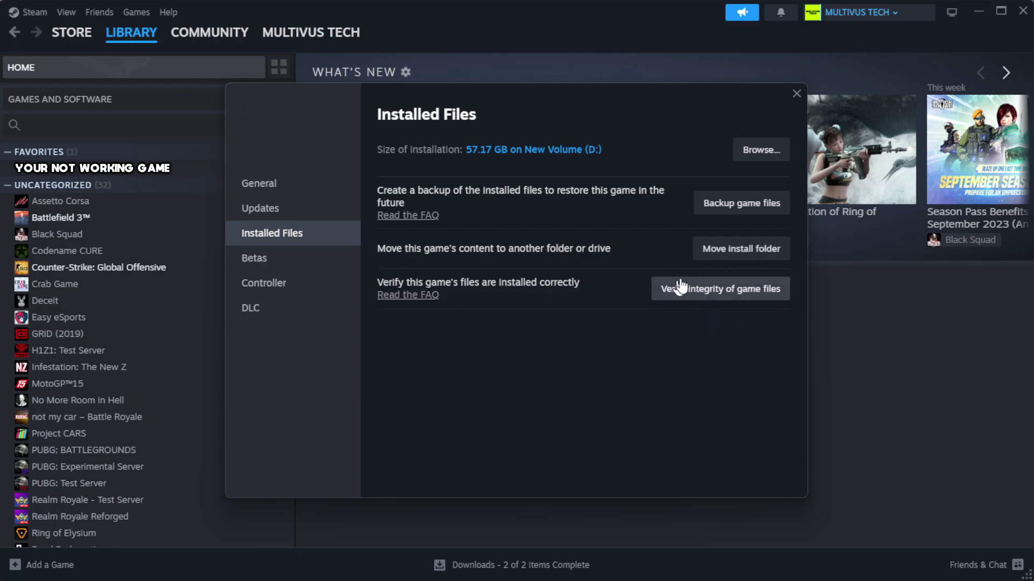
left_click(725, 293)
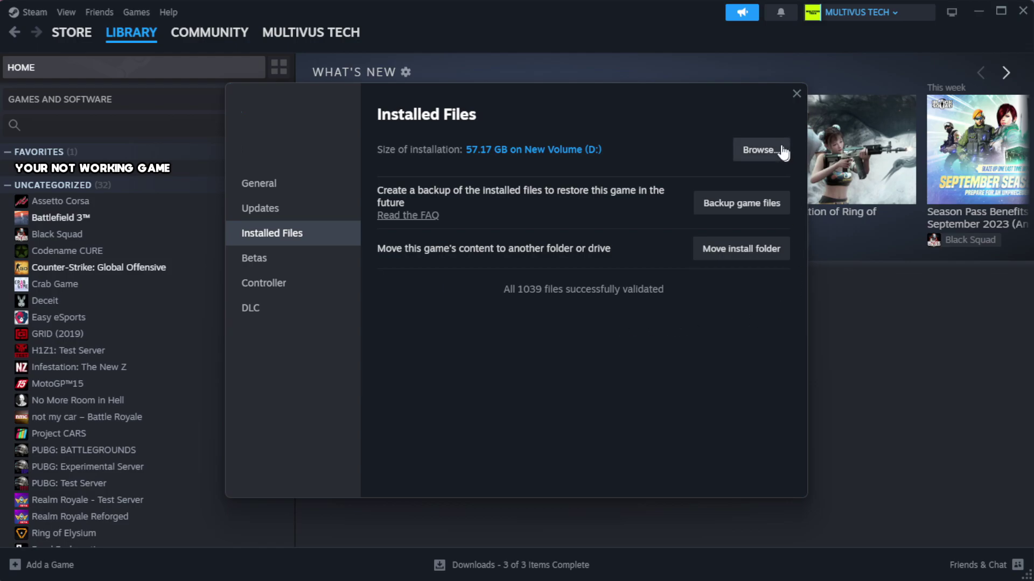
Open the game's install folder and the YOUR NOT WORKING GAME shortcut's Properties window
left_click(760, 162)
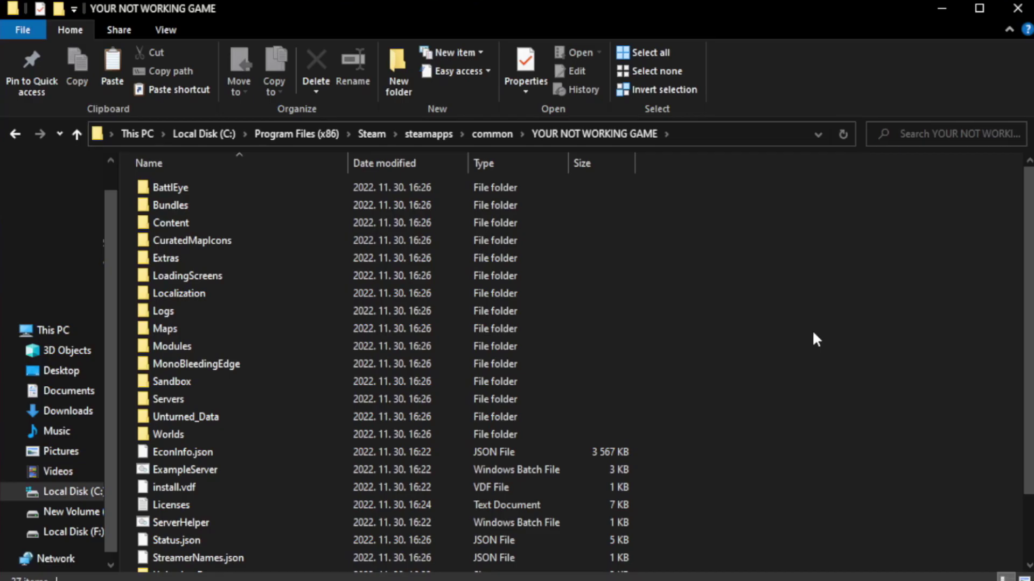
scroll(969, 363, "down", 1)
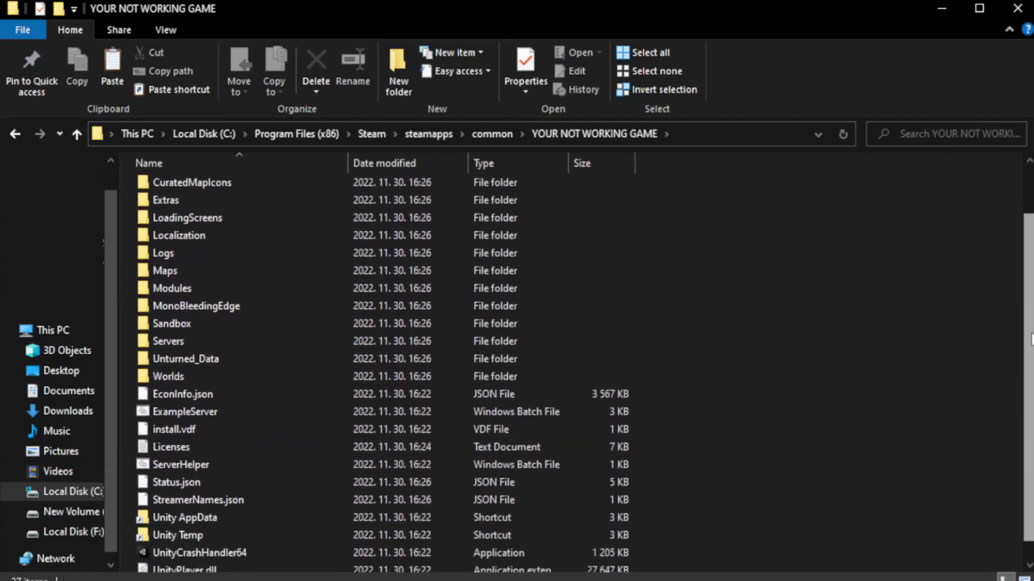
scroll(969, 364, "down", 1)
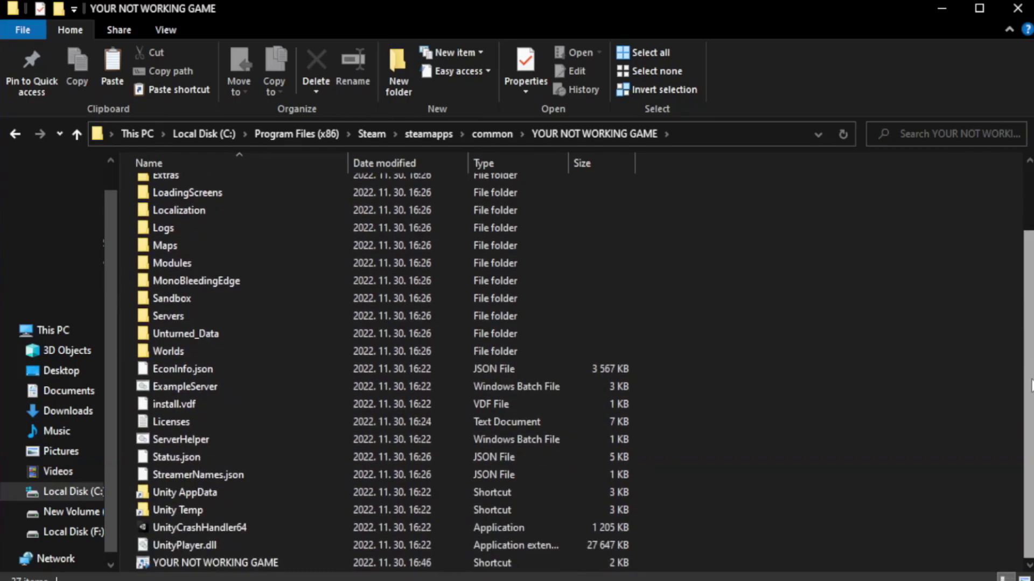
left_click(373, 563)
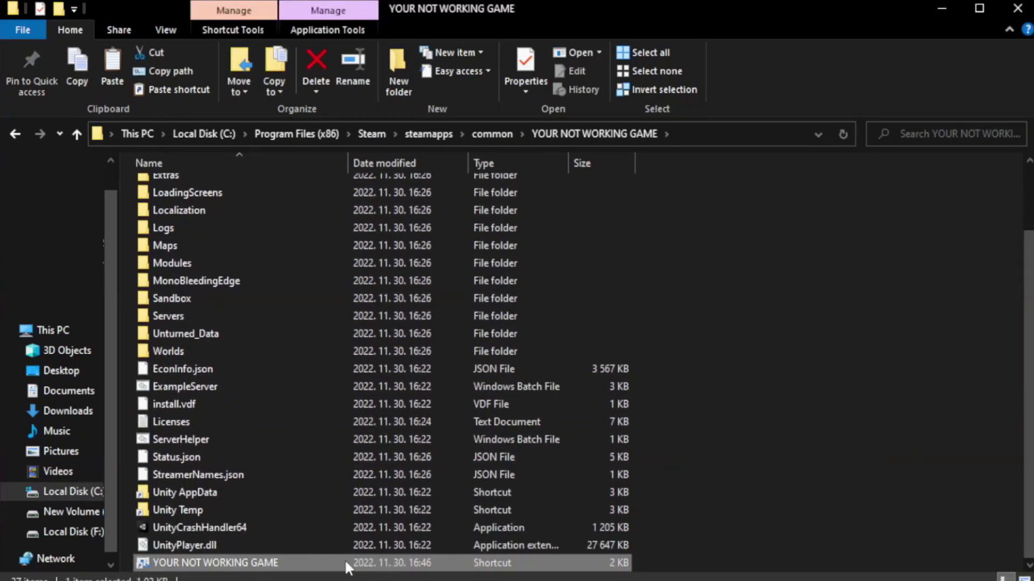
right_click(345, 565)
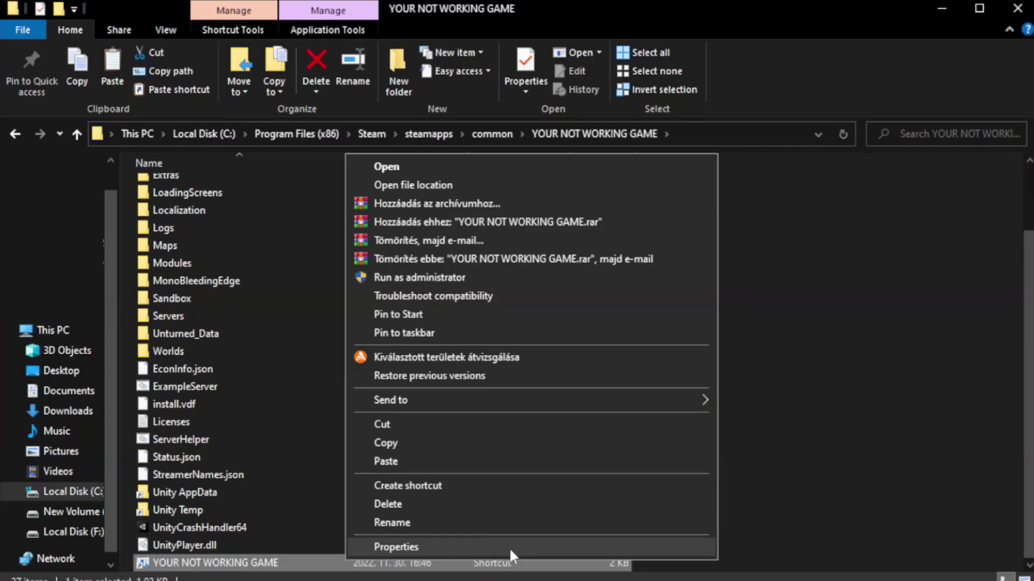
left_click(526, 547)
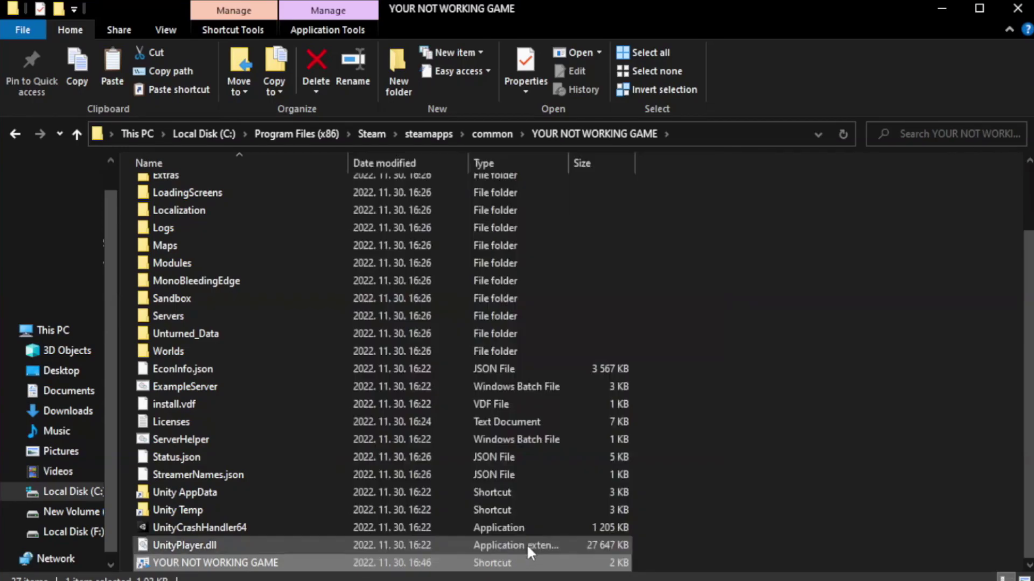
left_click_drag(516, 292, 520, 106)
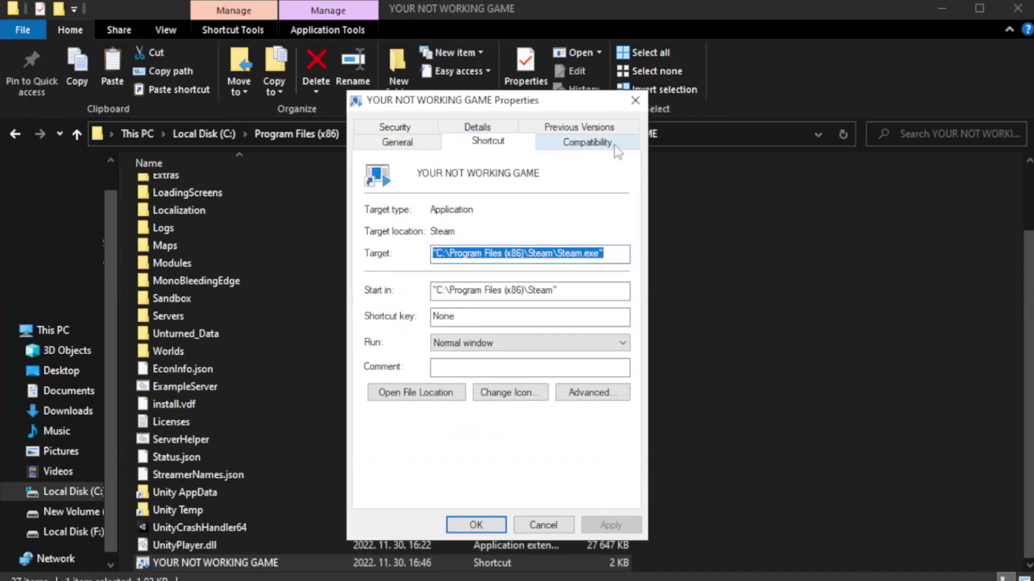
Set the shortcut to Windows 8 compatibility mode, run as administrator, and apply
left_click(581, 145)
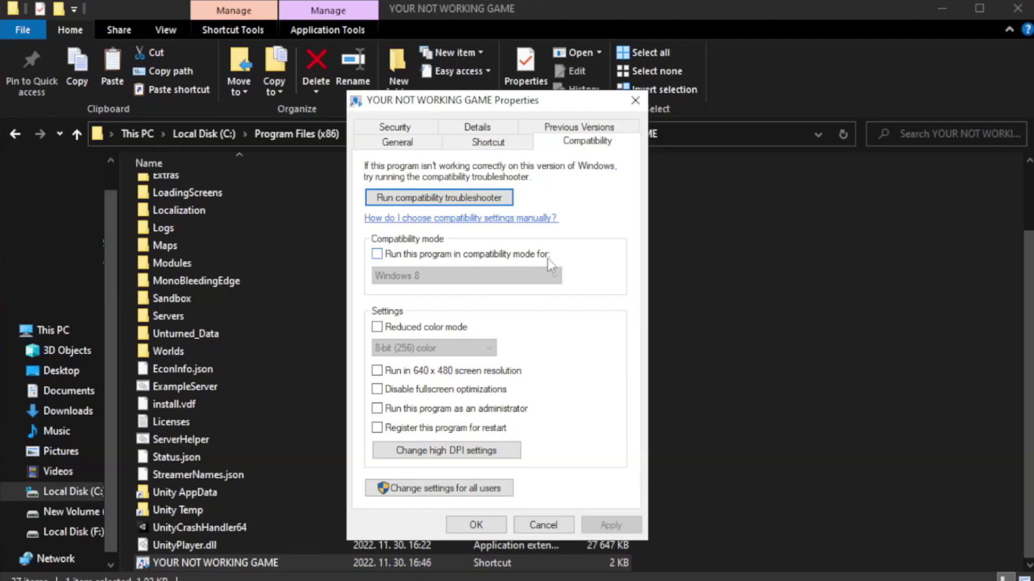
left_click(410, 256)
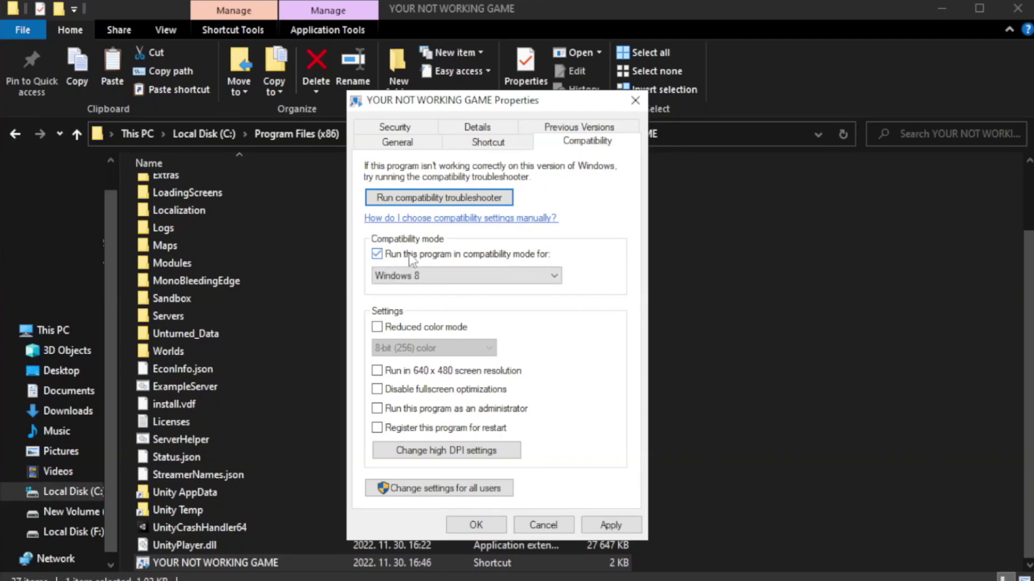
left_click(457, 276)
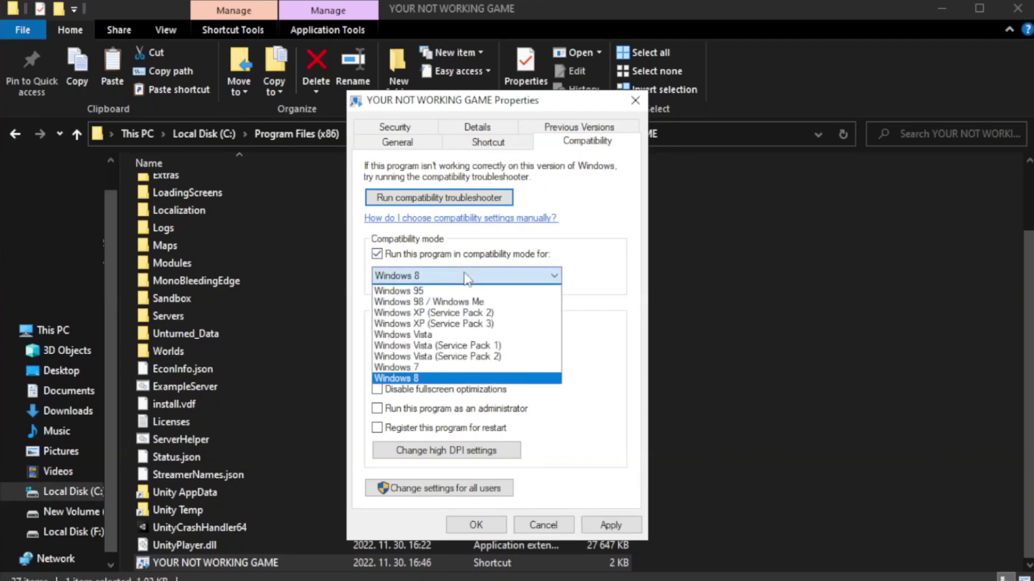
left_click(437, 378)
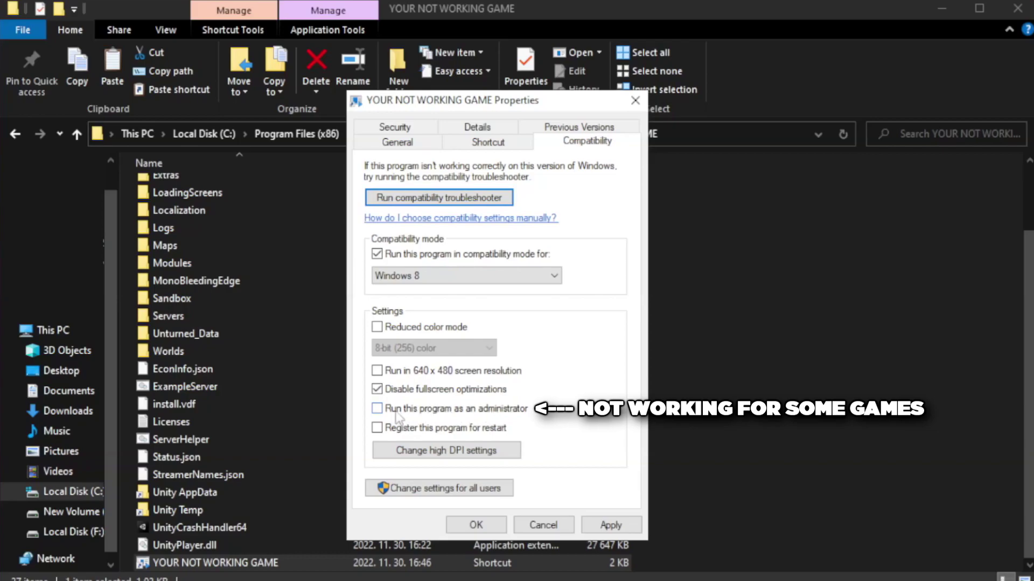
left_click(408, 415)
left_click(611, 526)
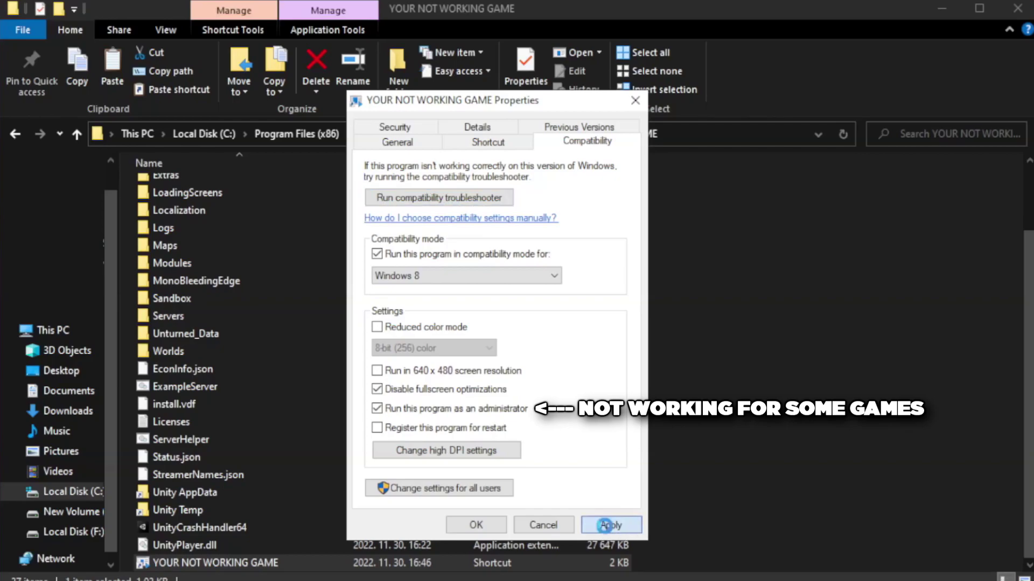
left_click(475, 526)
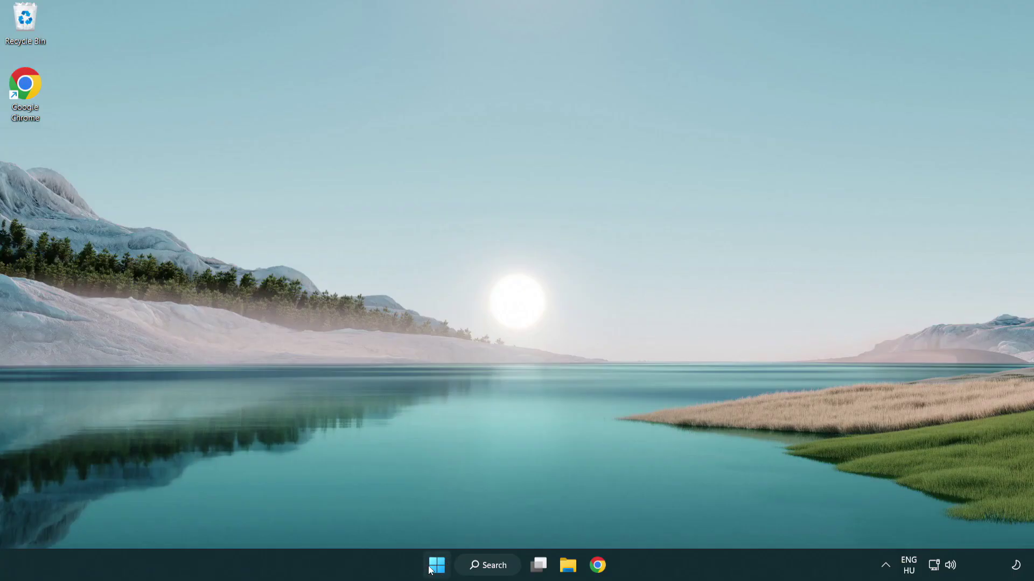
Launch Task Manager from the Start context menu and show its Startup apps
right_click(436, 569)
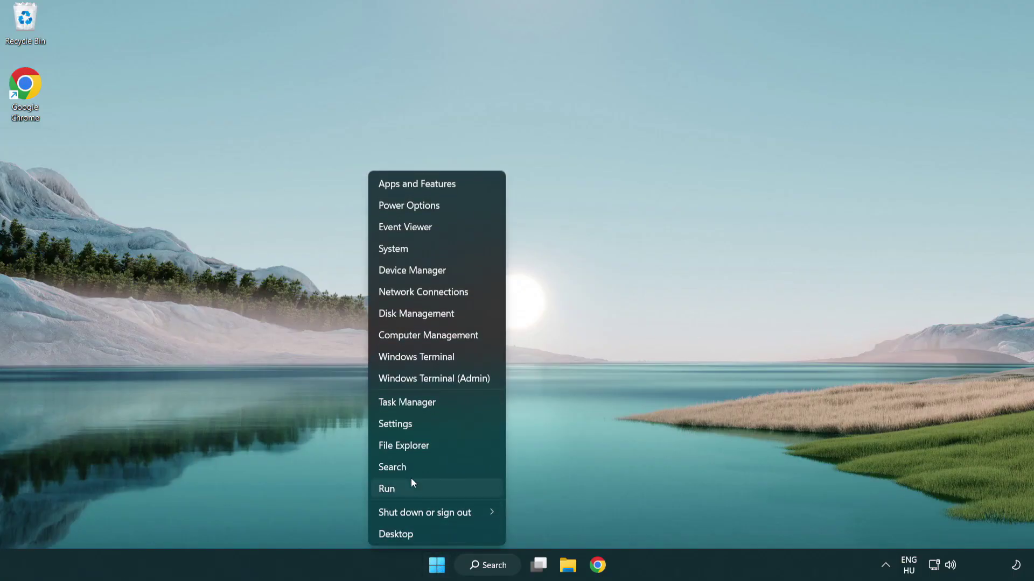
left_click(457, 408)
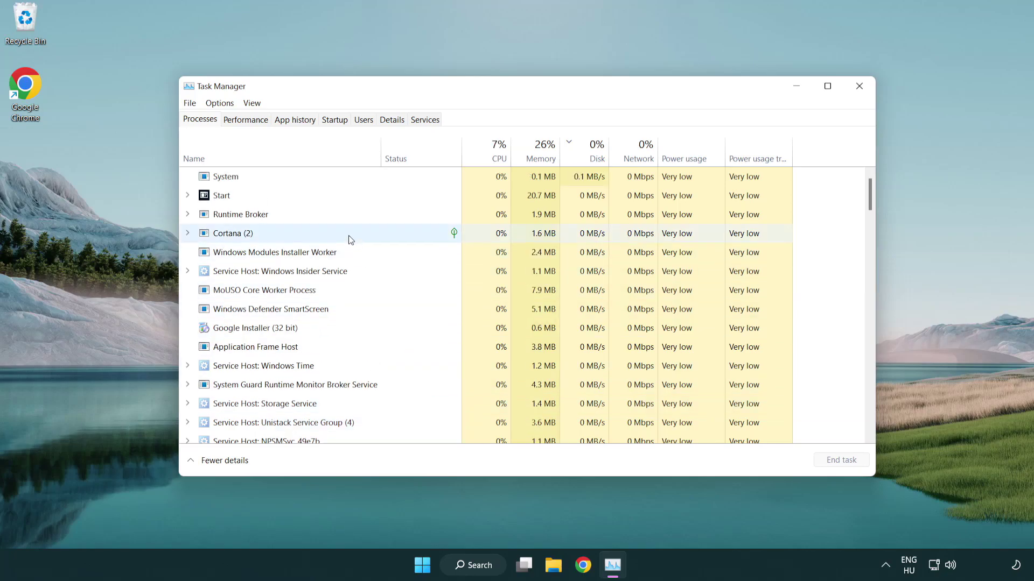
left_click(338, 124)
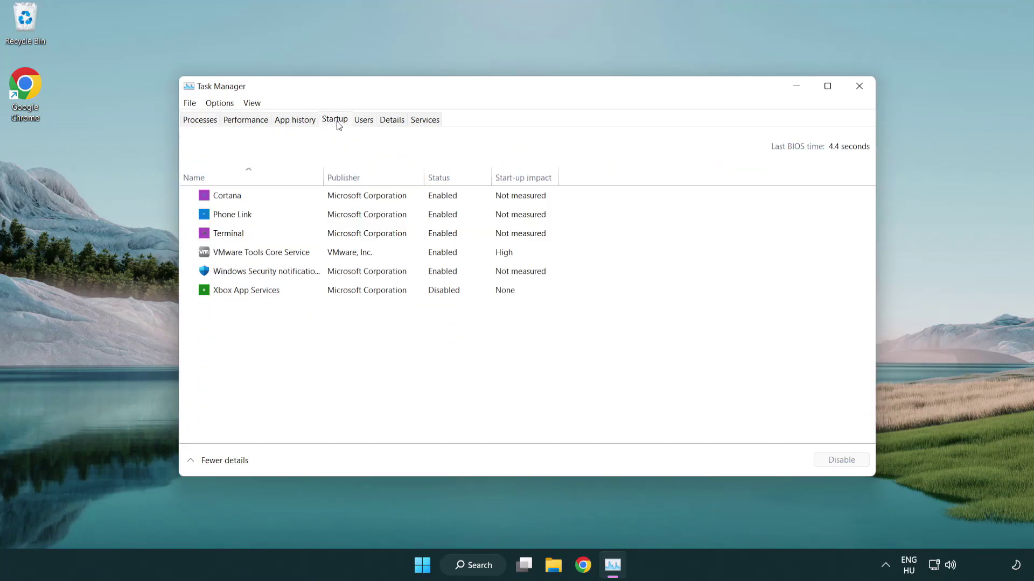
Disable Terminal, Phone Link, Cortana and Windows Security notifications at startup, then close Task Manager
left_click(337, 235)
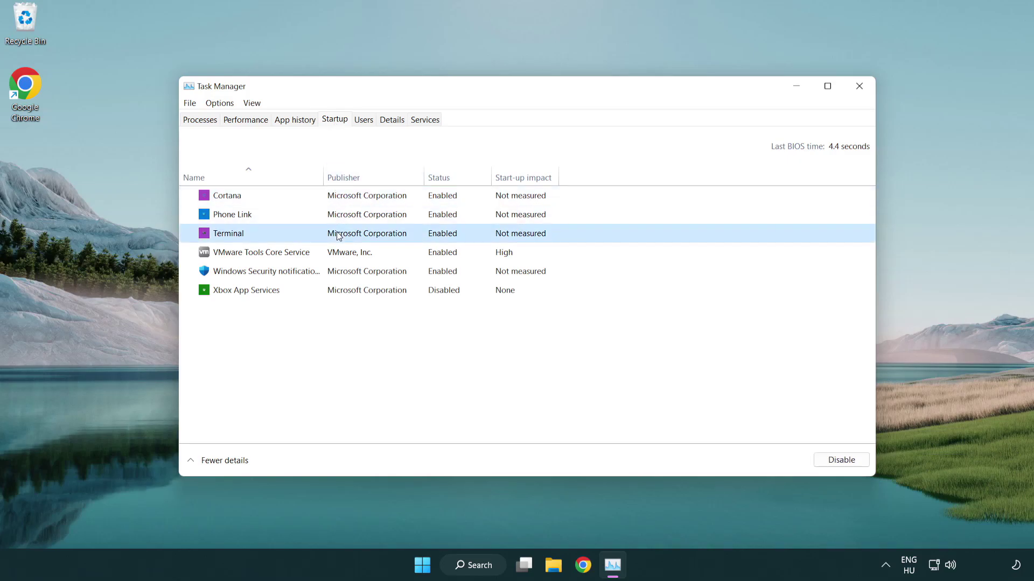
left_click(832, 459)
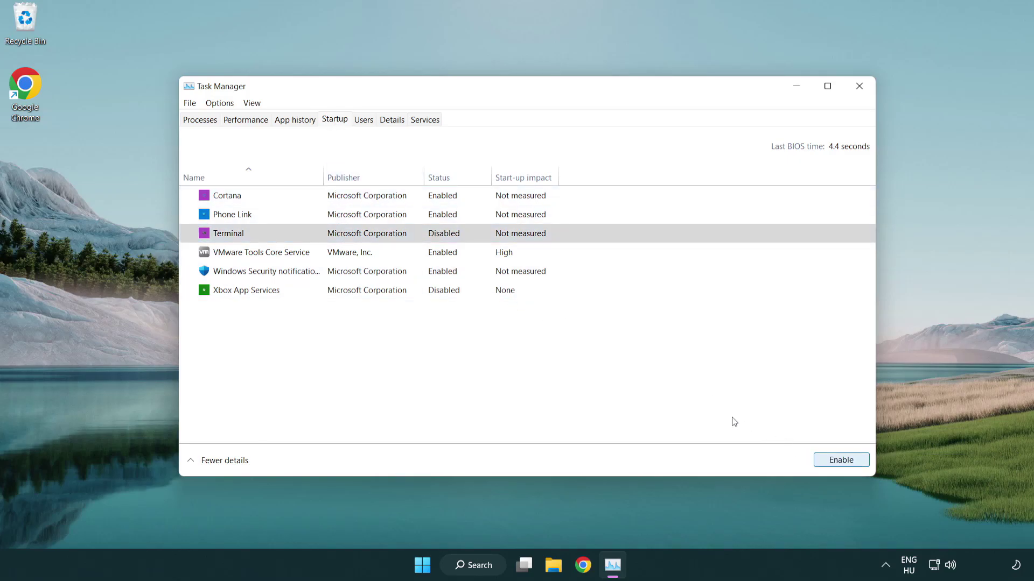
left_click(433, 216)
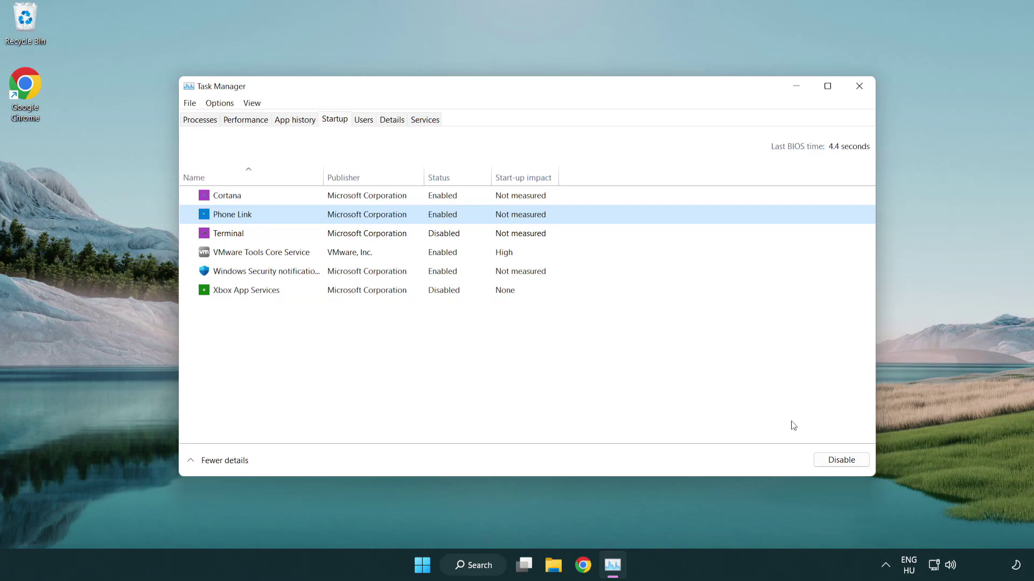
left_click(840, 460)
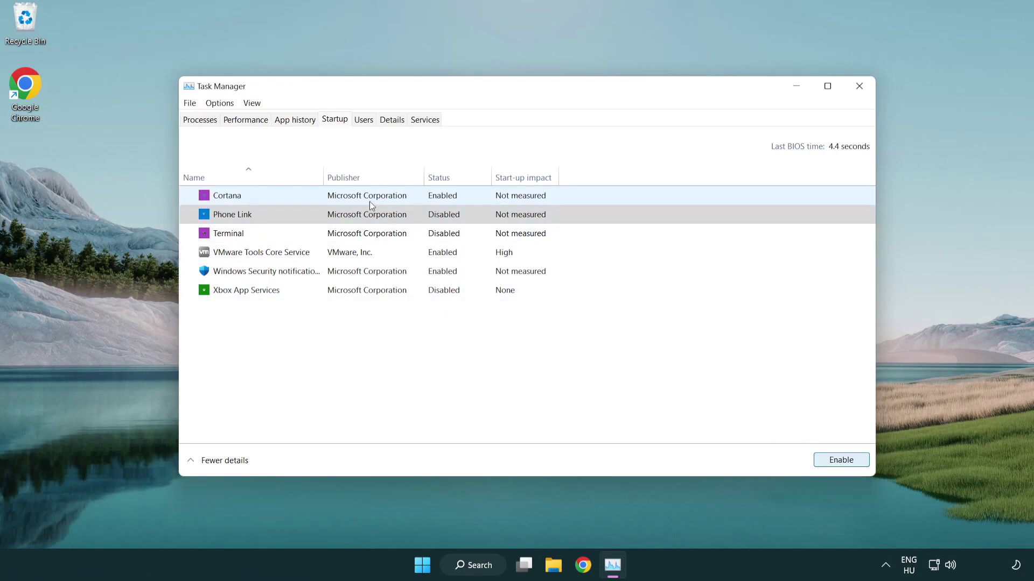
left_click(369, 200)
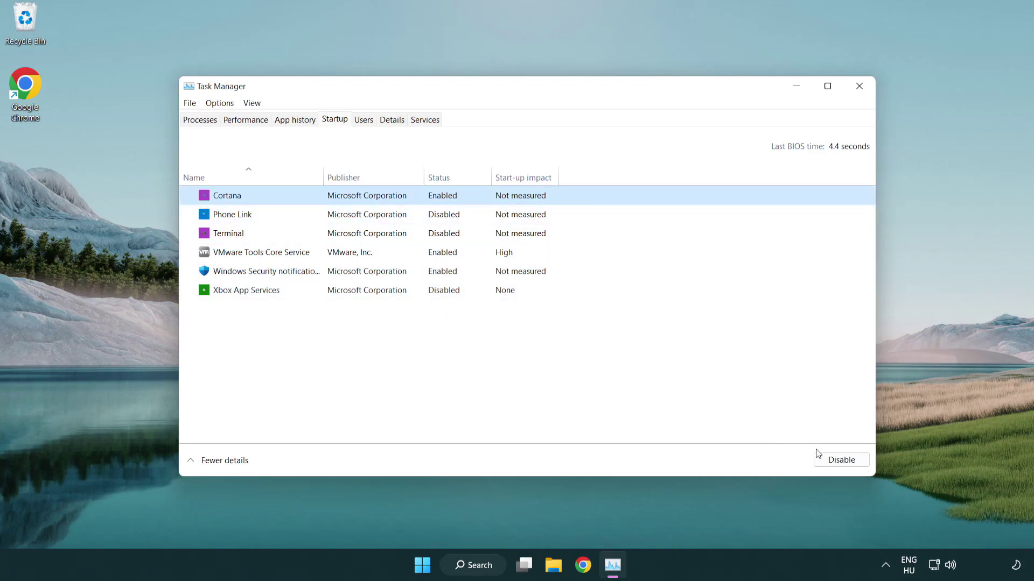
left_click(836, 460)
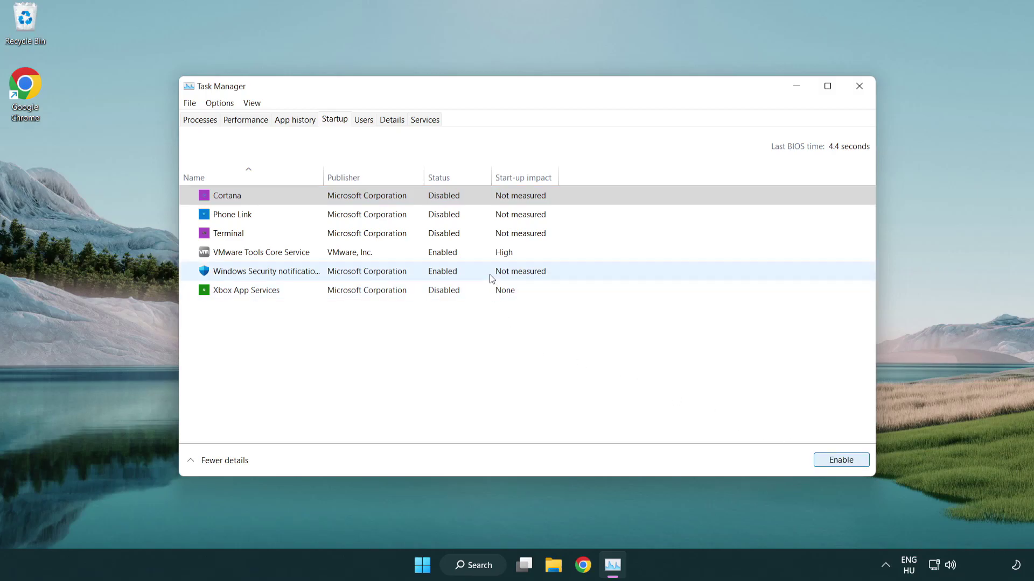
left_click(489, 279)
left_click(835, 462)
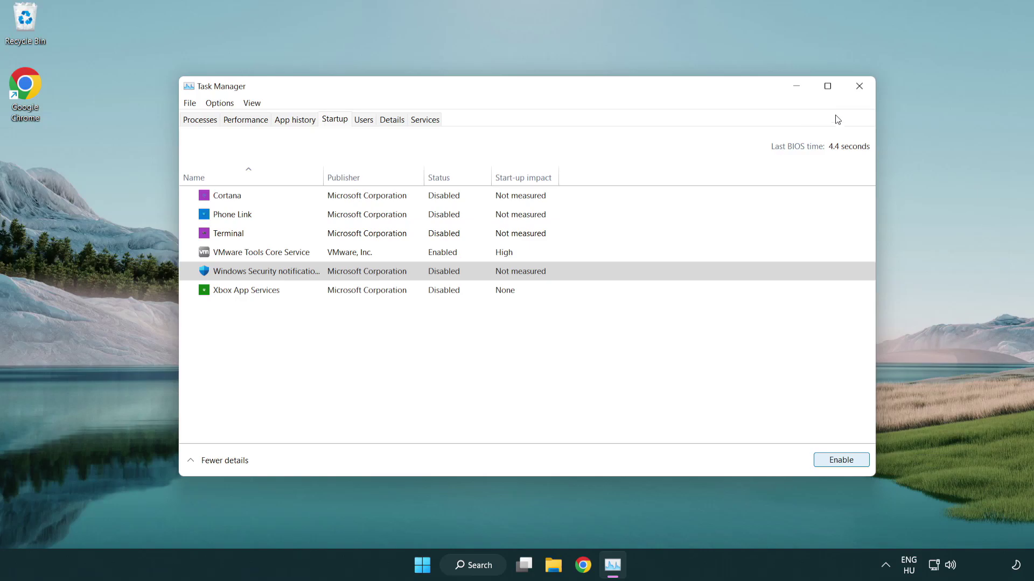
left_click(859, 86)
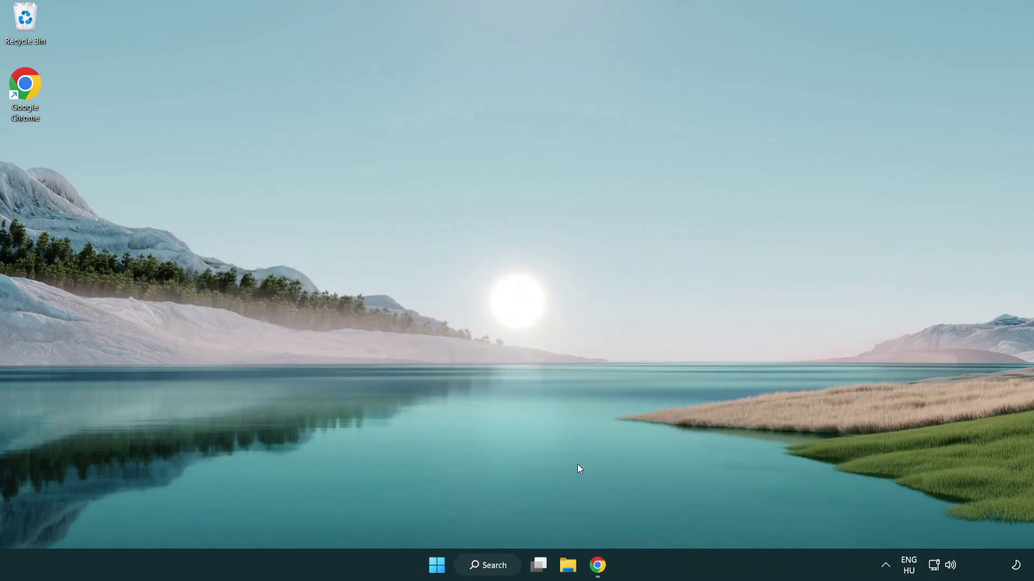
Download the DirectX End-User Runtime installer in Chrome and run it
left_click(598, 564)
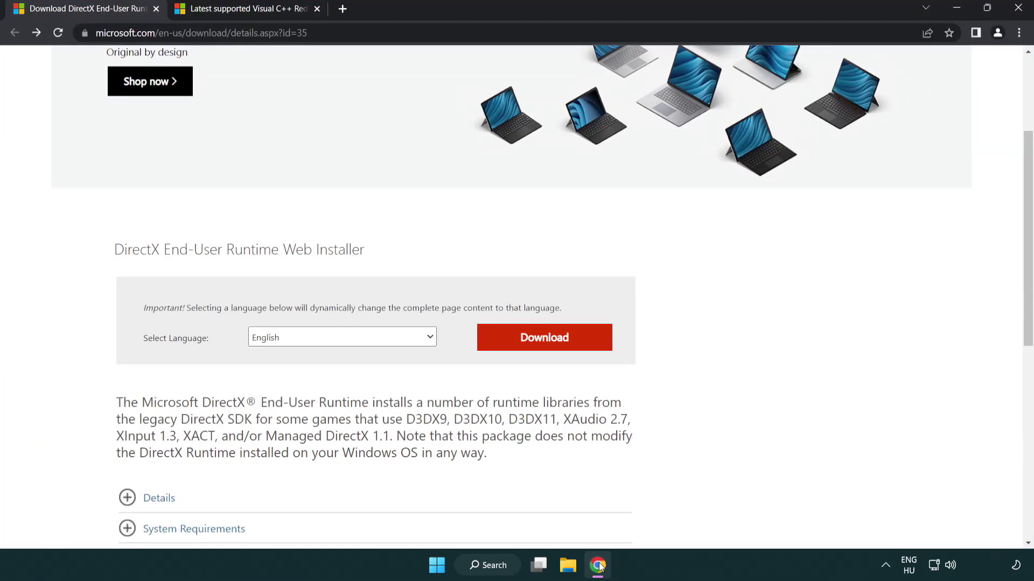
scroll(441, 480, "up", 3)
left_click(64, 24)
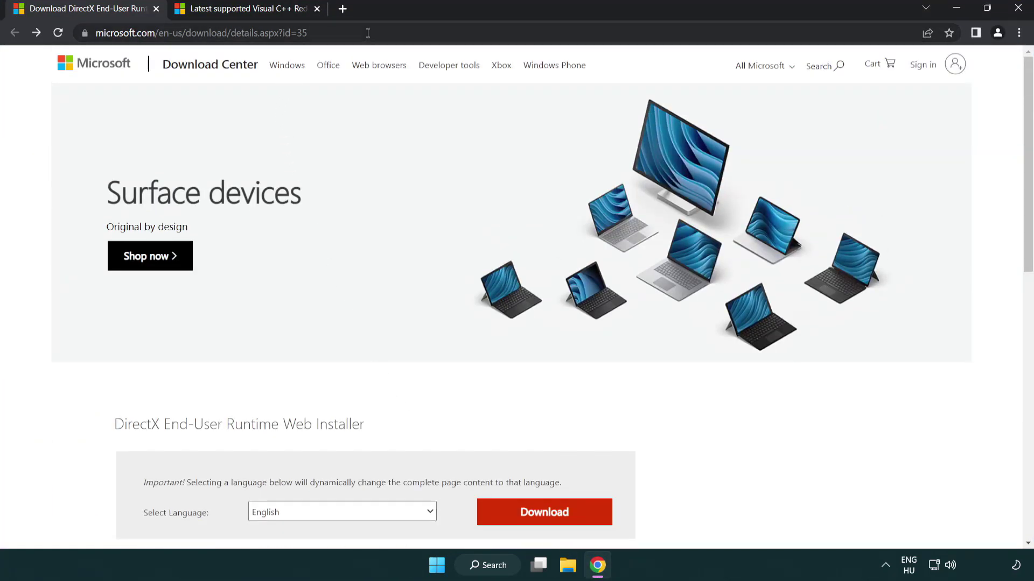
left_click(988, 234)
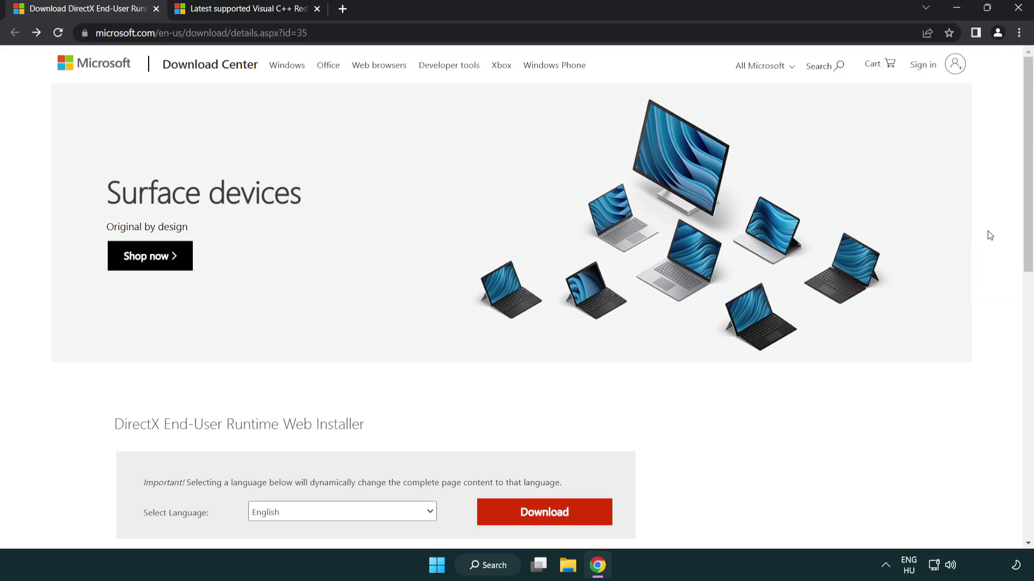
left_click_drag(1026, 236, 1026, 300)
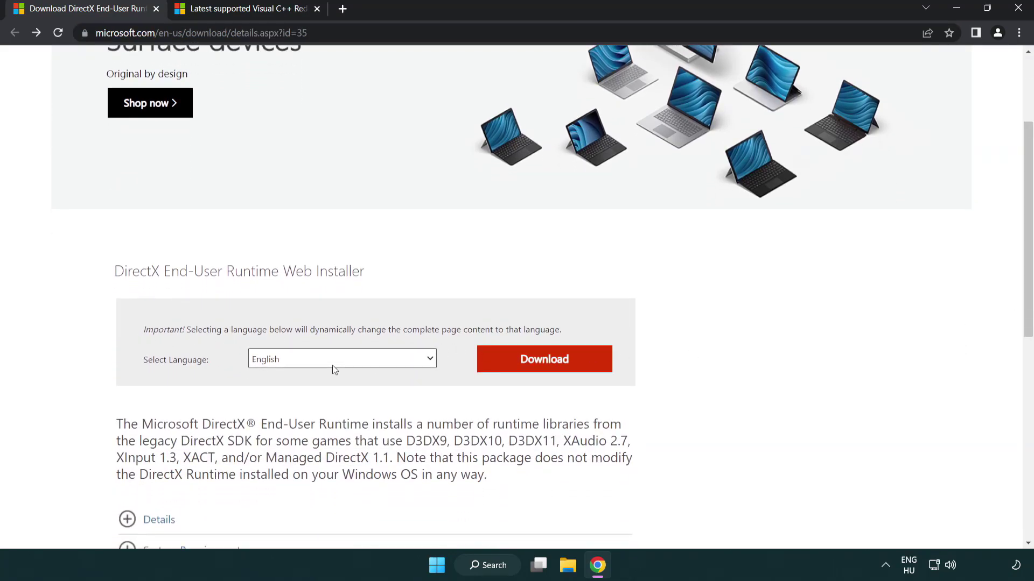
left_click(549, 368)
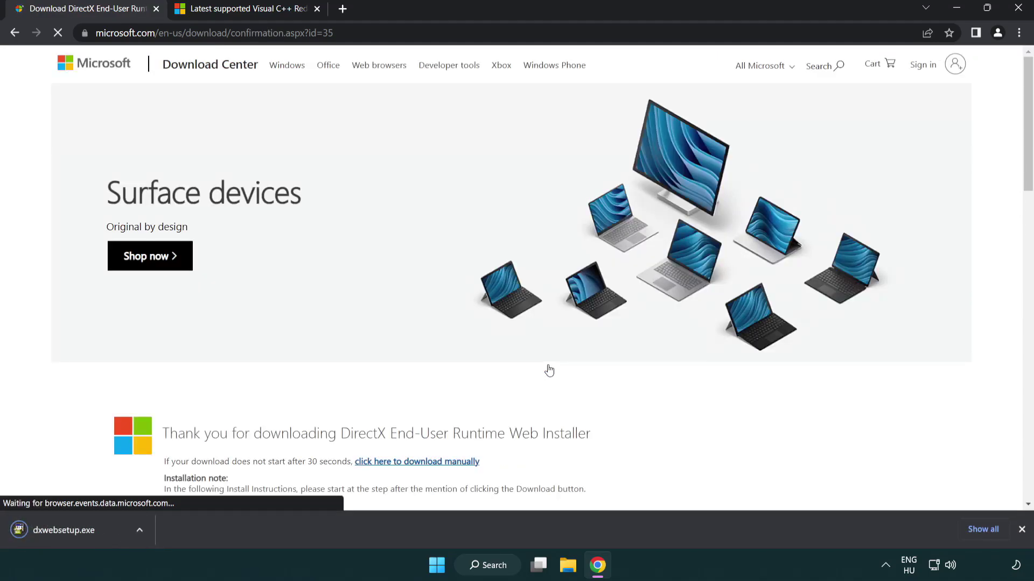
left_click(67, 533)
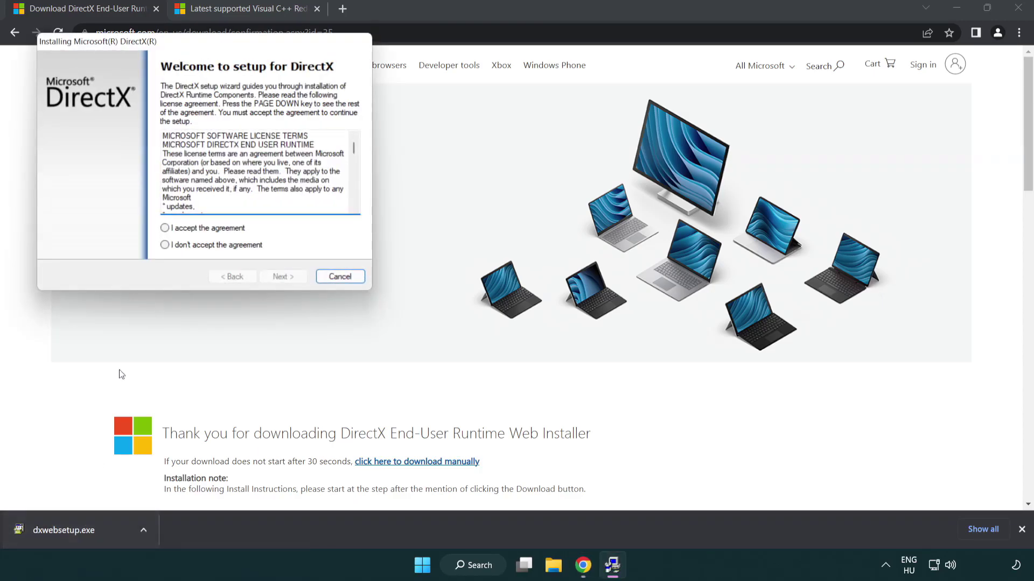
Accept the DirectX license, skip the Bing Bar offer, and finish setup
left_click_drag(156, 49, 454, 162)
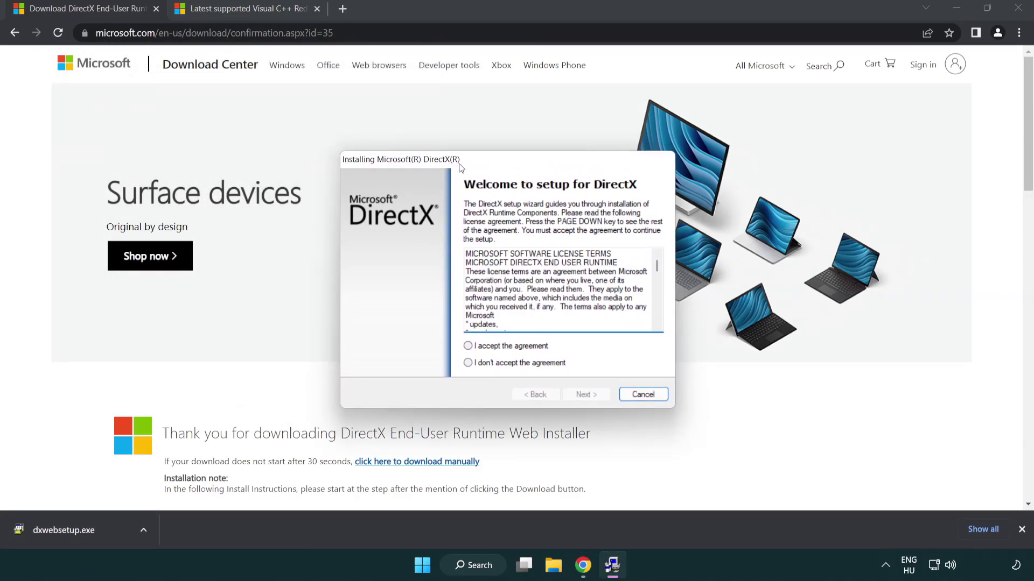
scroll(652, 264, "down", 5)
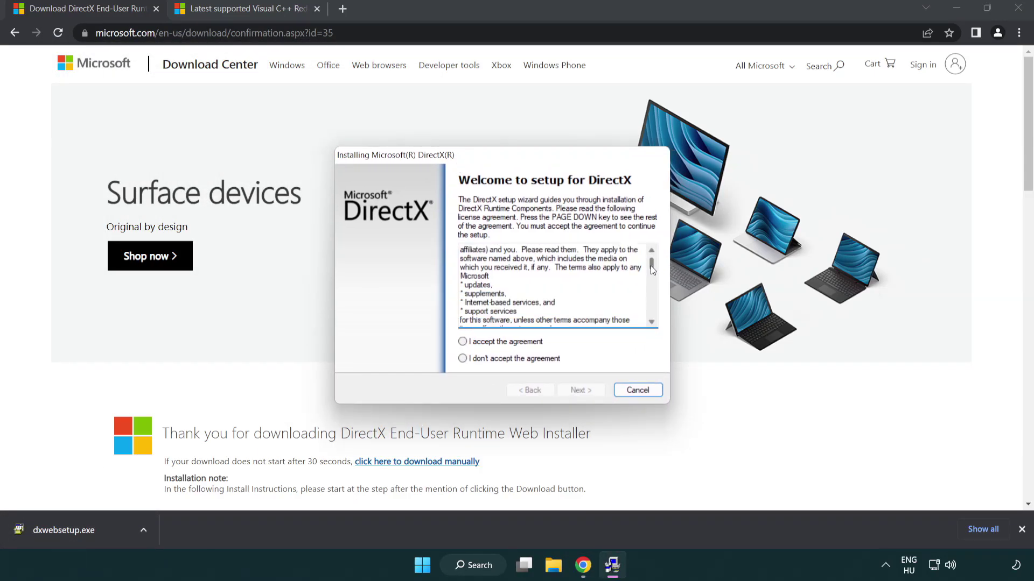
scroll(650, 265, "down", 5)
scroll(650, 266, "down", 5)
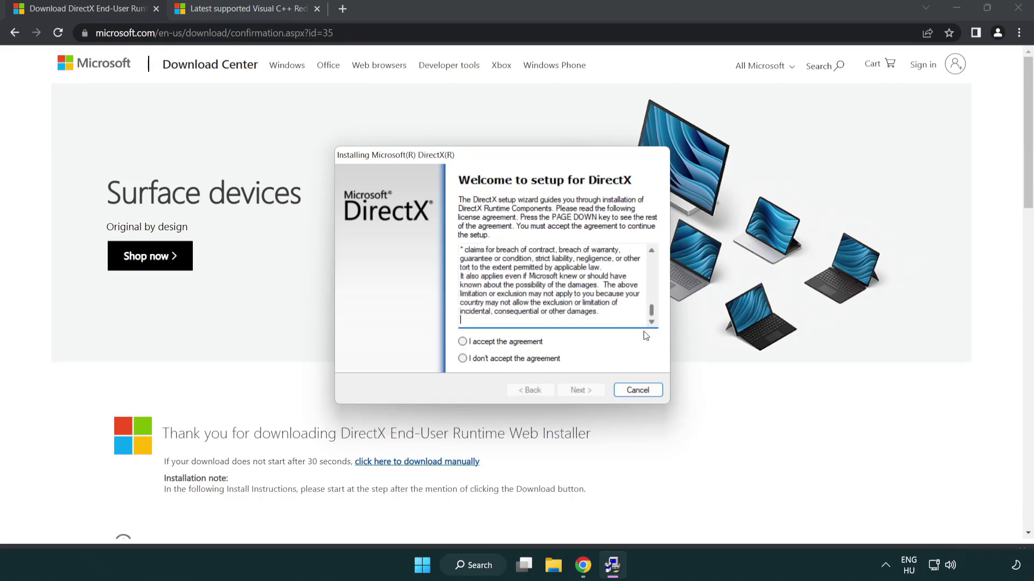
left_click(463, 343)
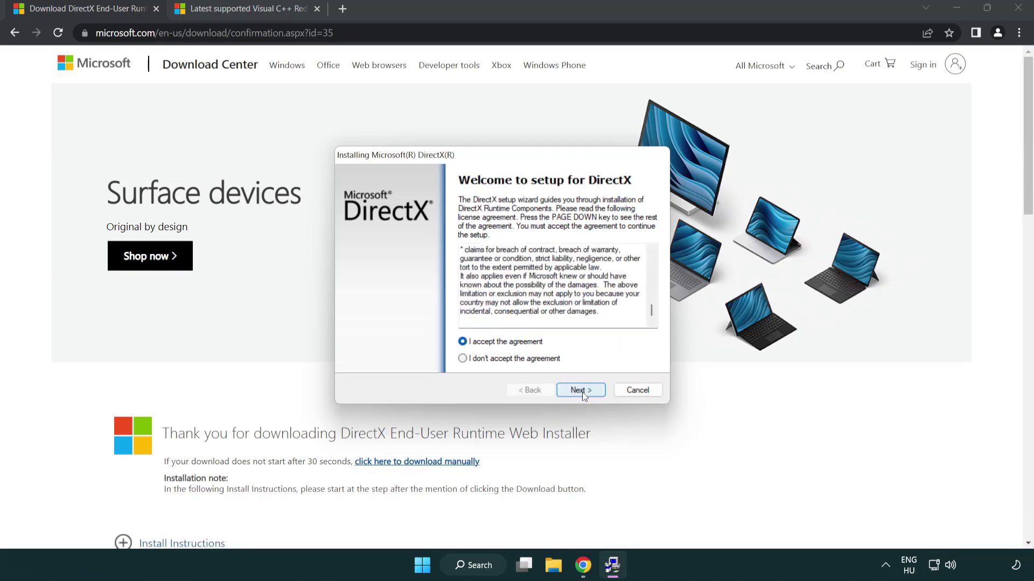
left_click(582, 392)
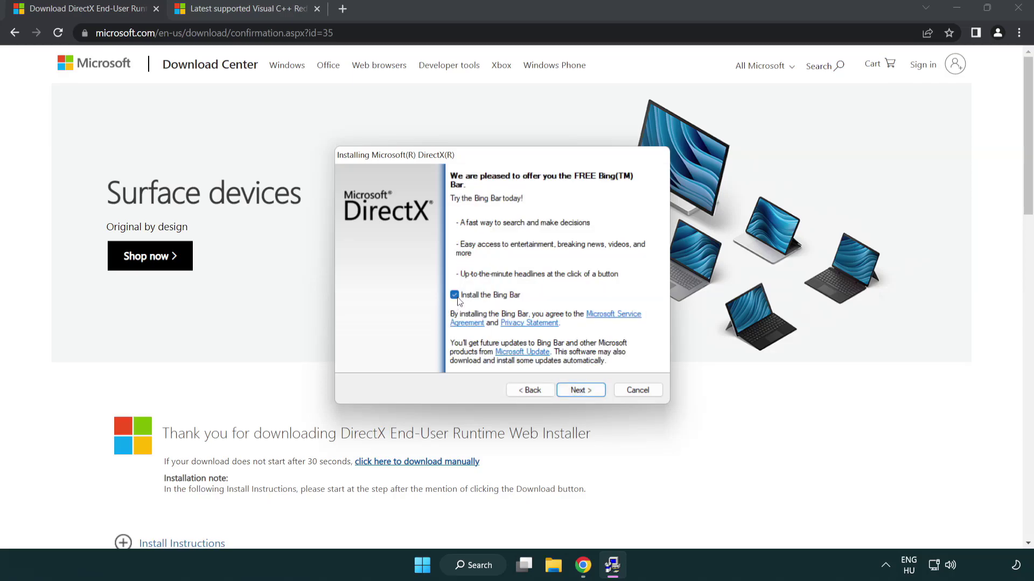
left_click(584, 390)
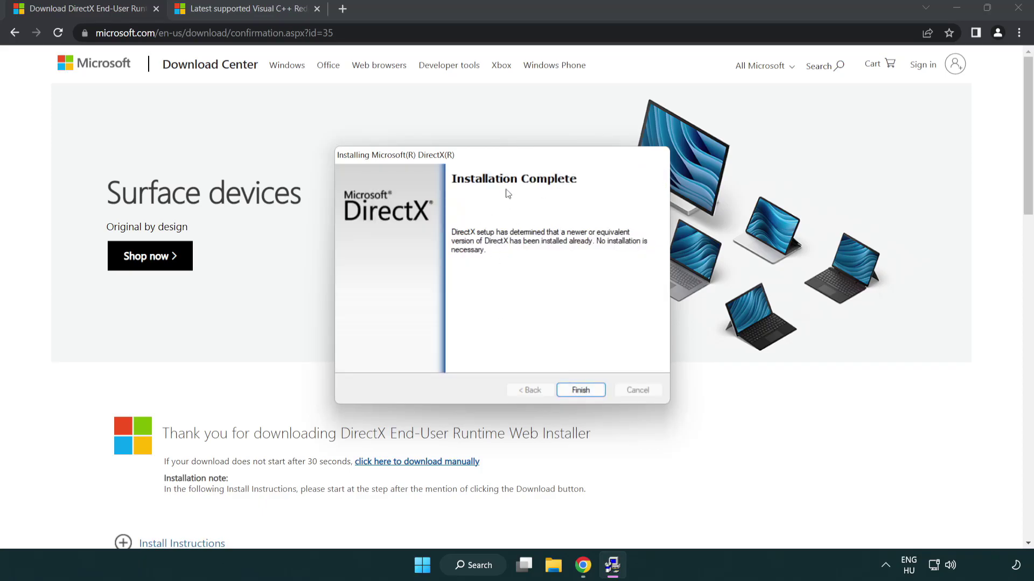
left_click(582, 391)
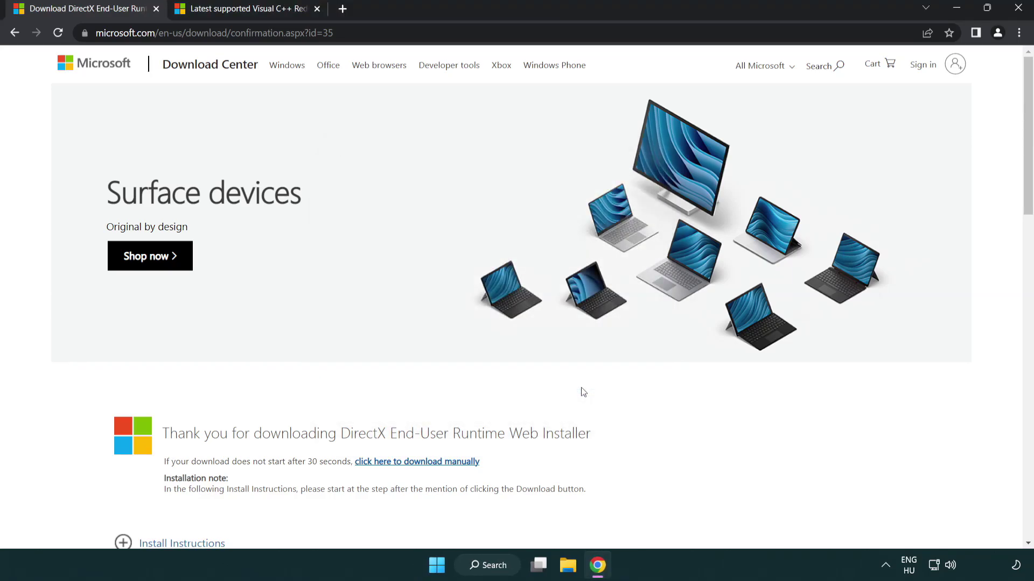
Close the DirectX tab and download the ARM64, x86 and x64 vc_redist installers
left_click(156, 9)
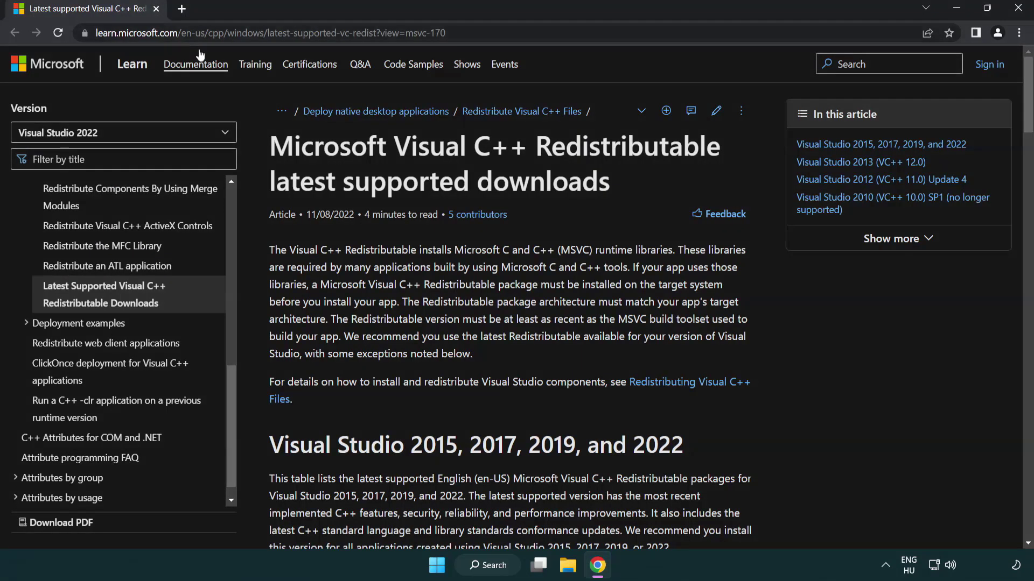
left_click(514, 33)
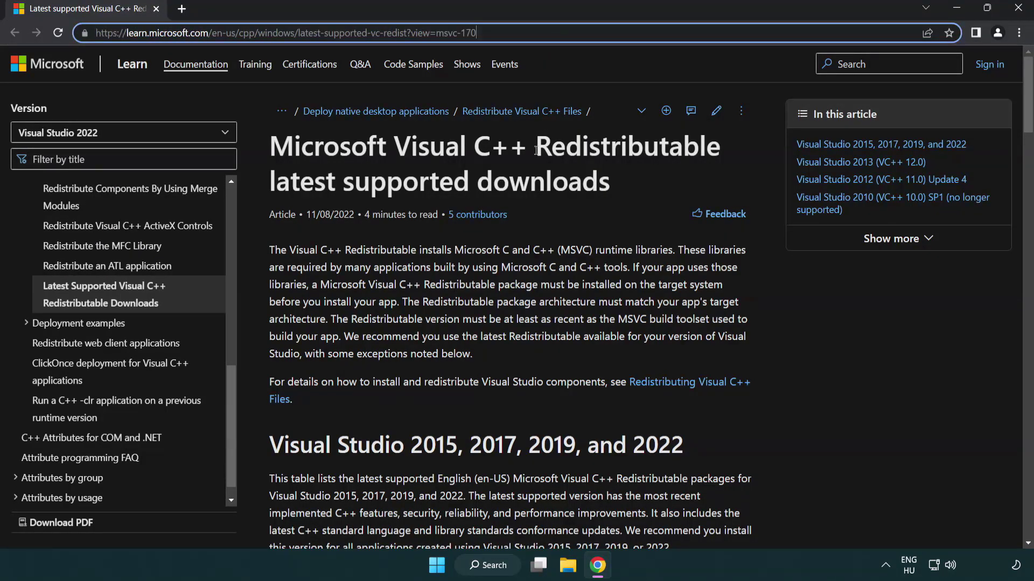
left_click(533, 178)
scroll(517, 243, "down", 2)
scroll(469, 283, "down", 2)
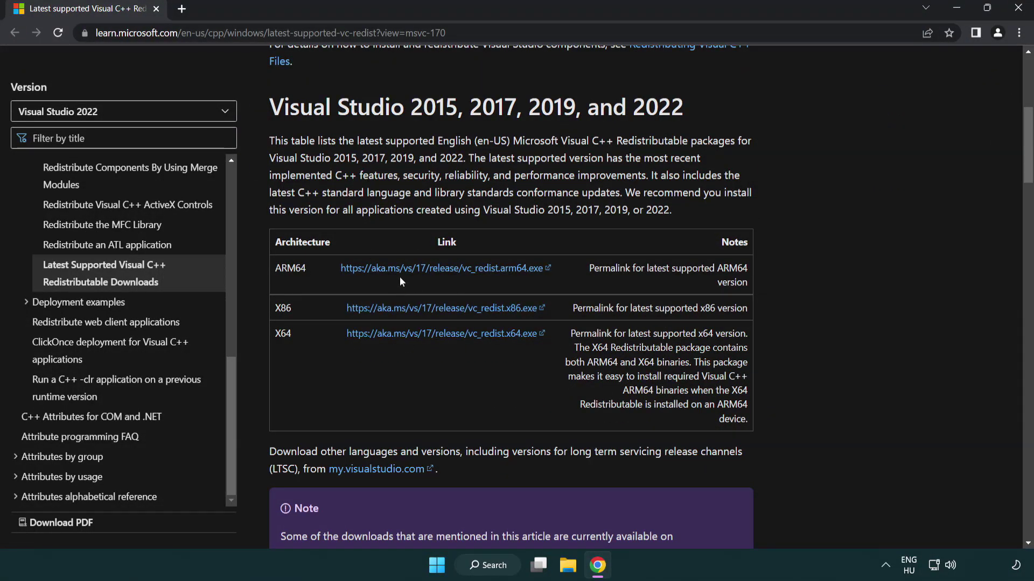
left_click(428, 306)
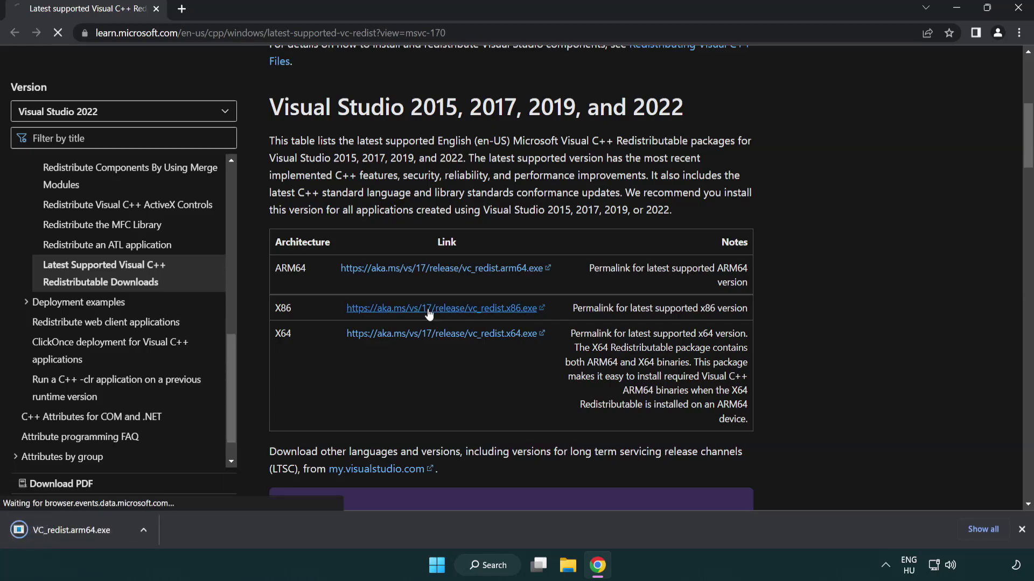
left_click(432, 335)
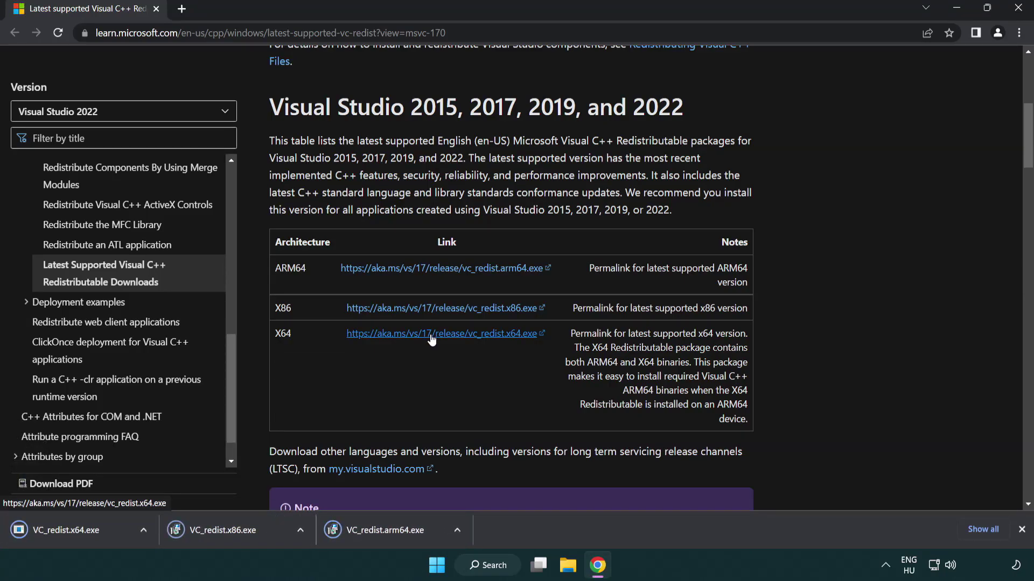
Try installing the ARM64 redistributable with license accepted, then close the unsupported-processor failure
left_click(395, 538)
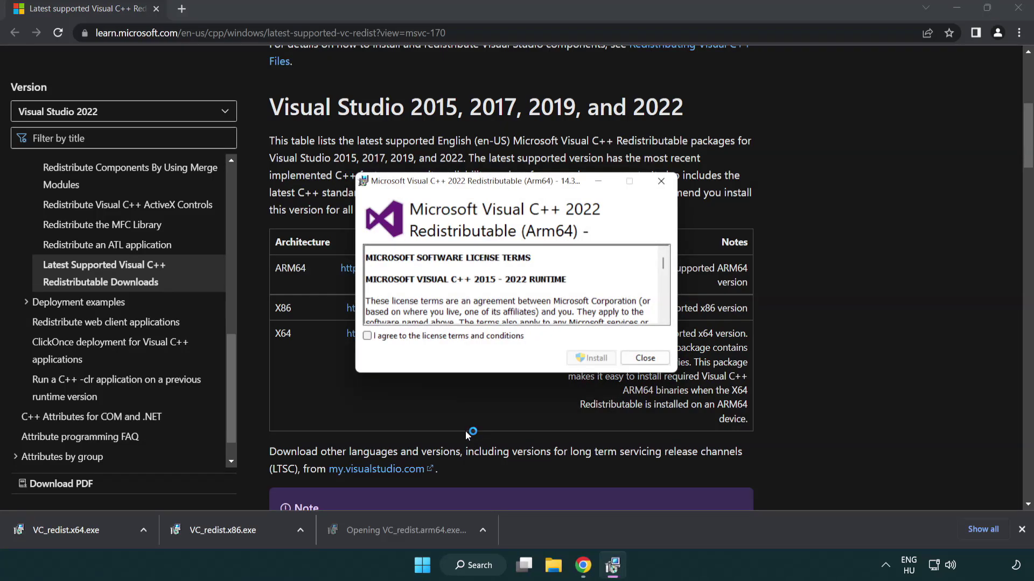
left_click_drag(665, 263, 670, 317)
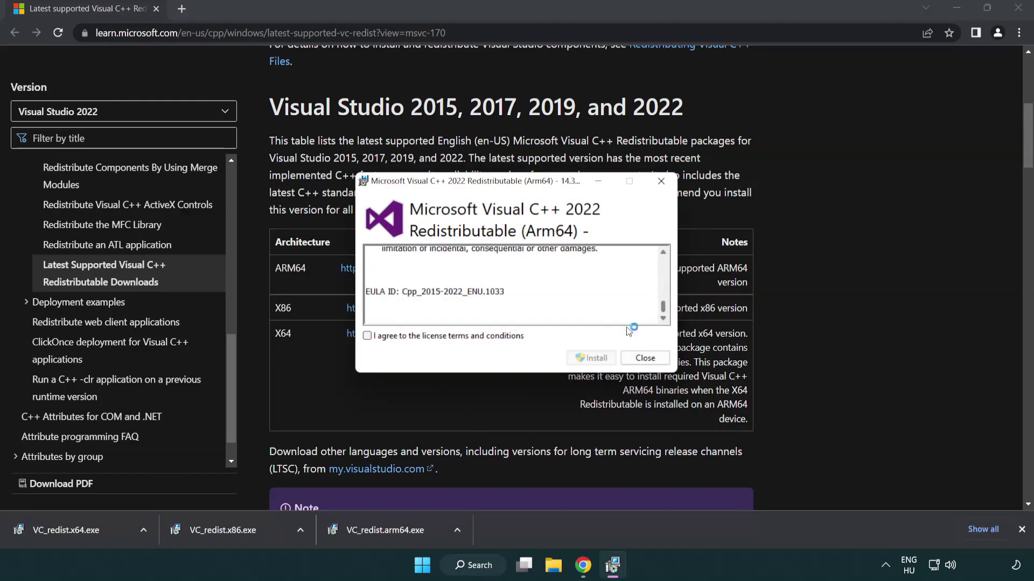
left_click(369, 336)
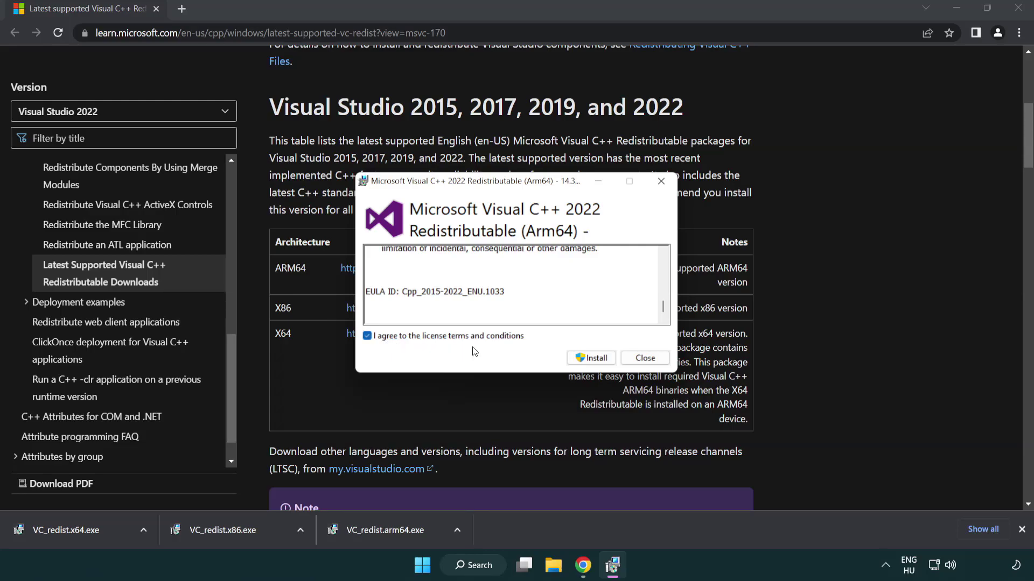
left_click(576, 358)
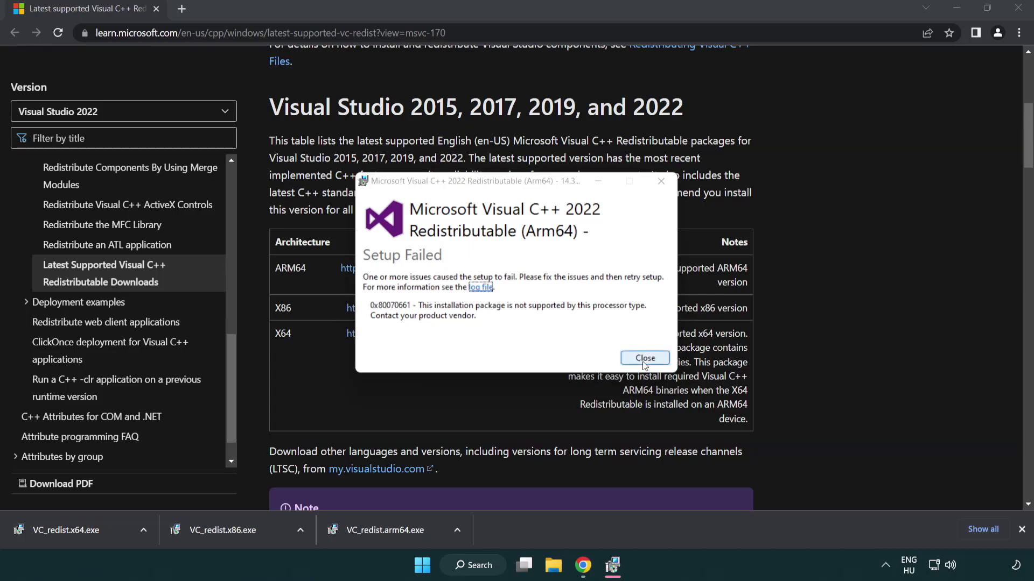
left_click(644, 359)
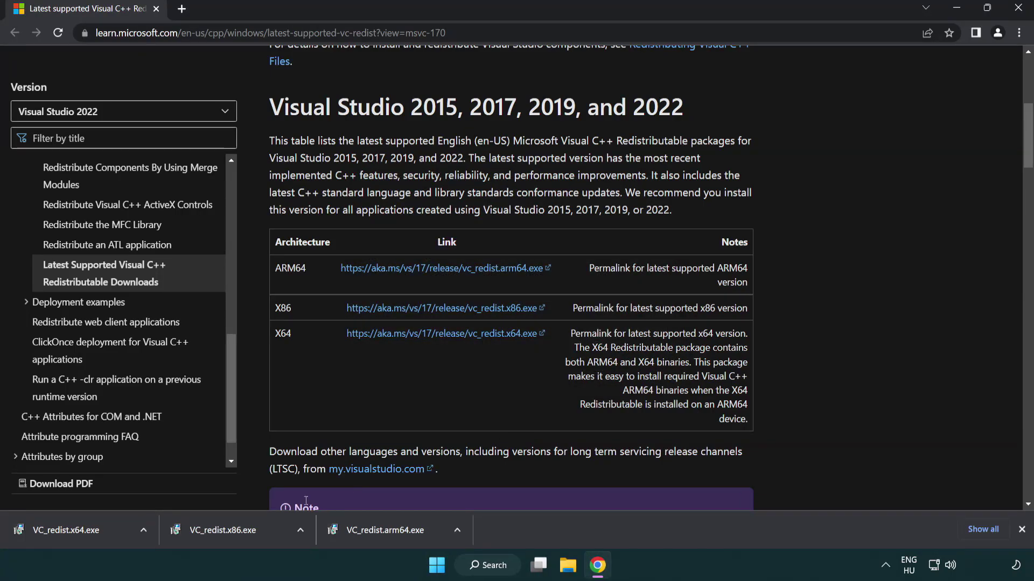
Install VC_redist.x86.exe and VC_redist.x64.exe, skip the restart, and close Chrome
left_click(231, 536)
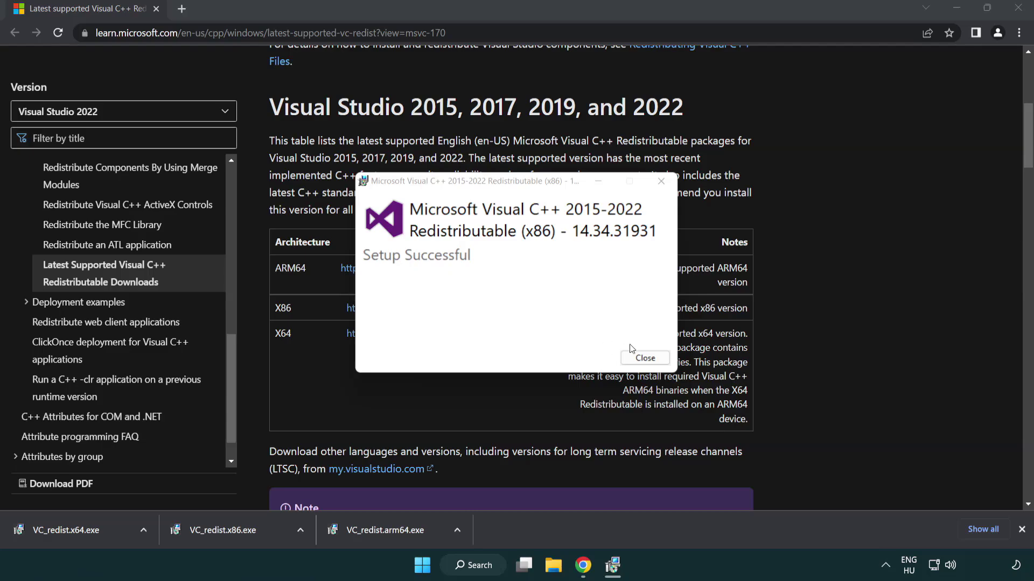
left_click(644, 358)
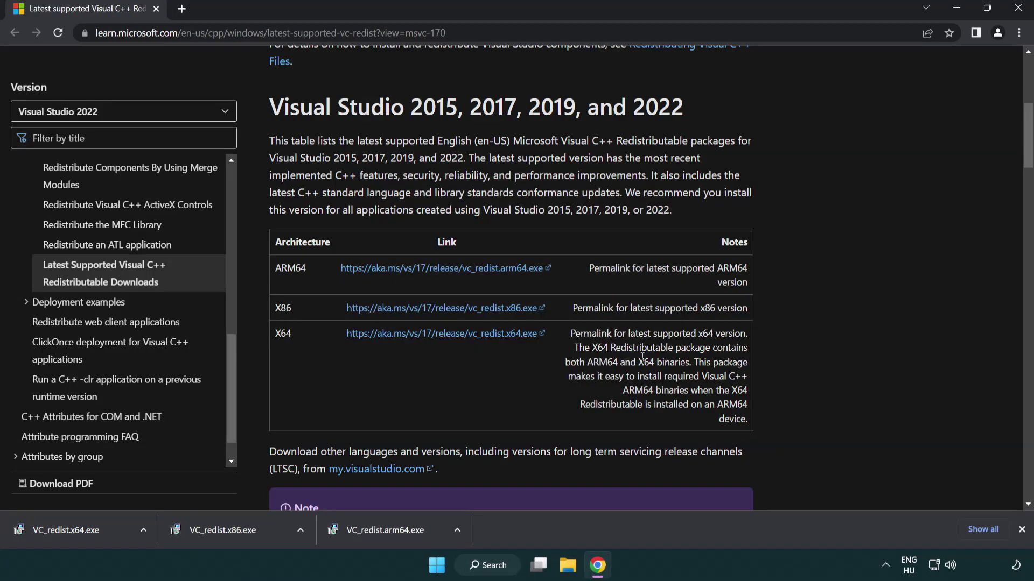
left_click(78, 528)
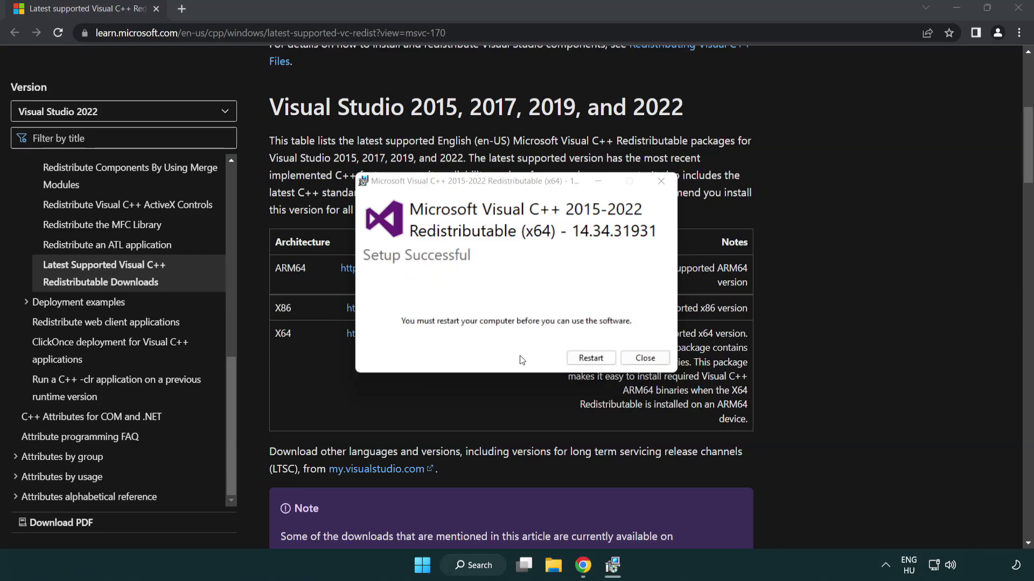
left_click(645, 358)
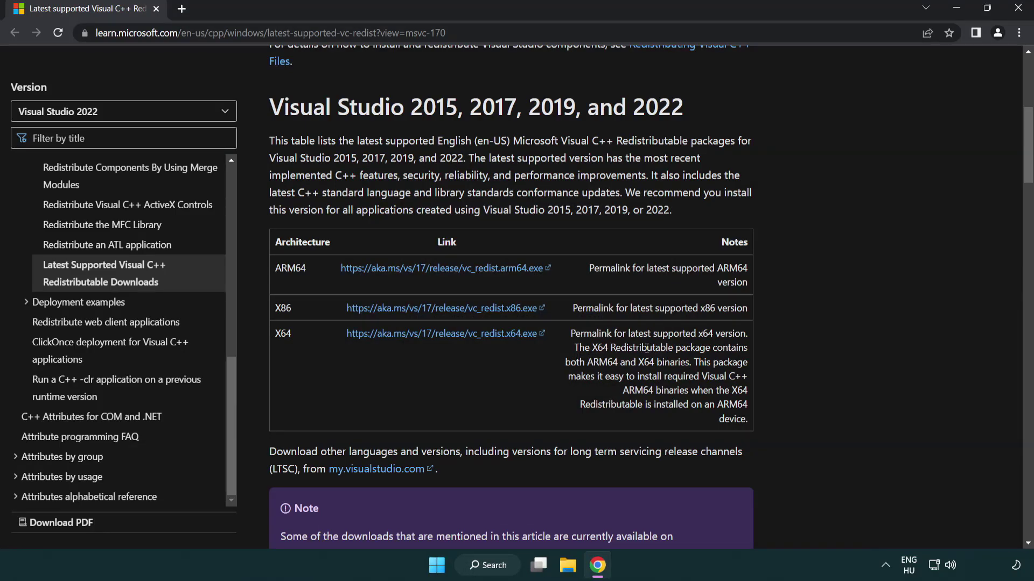
left_click(1018, 8)
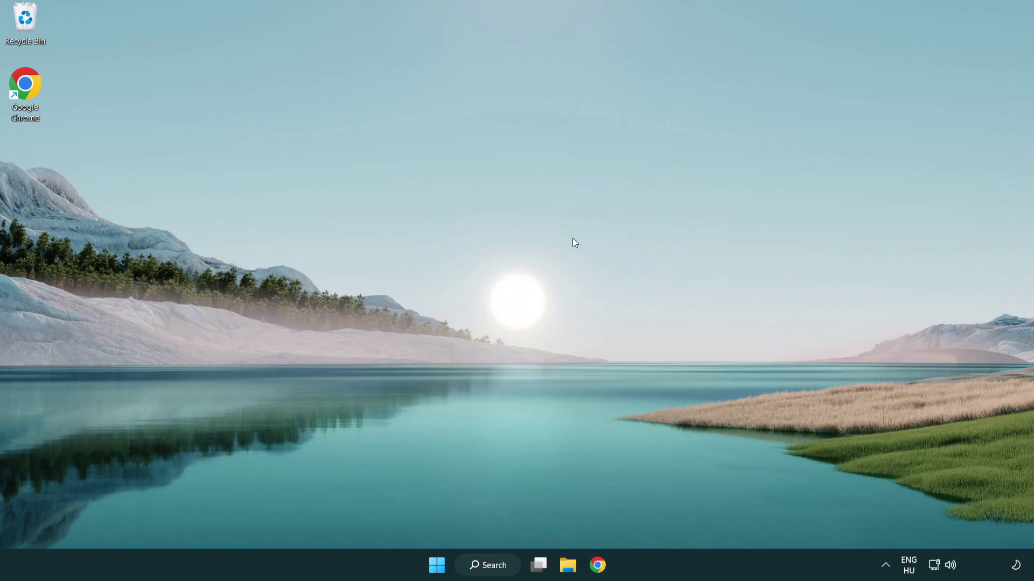
Search for 'cmd' and launch Command Prompt as administrator
left_click(479, 567)
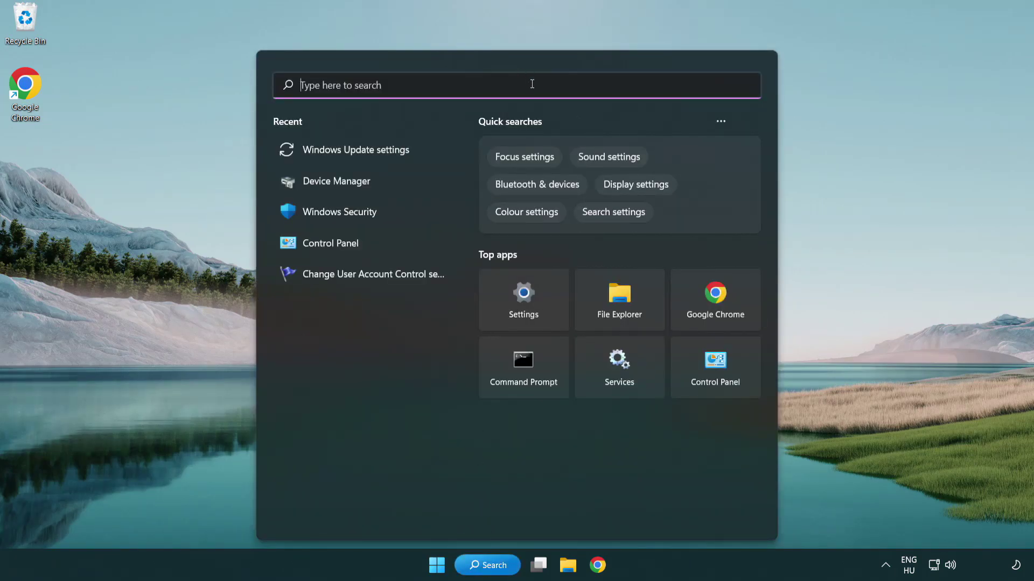
type("cmd")
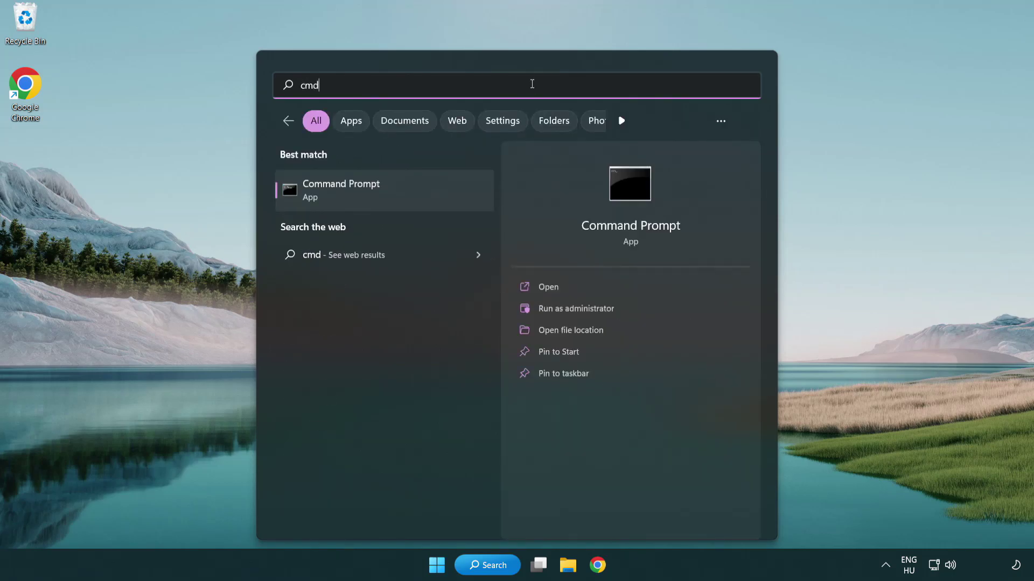
right_click(395, 192)
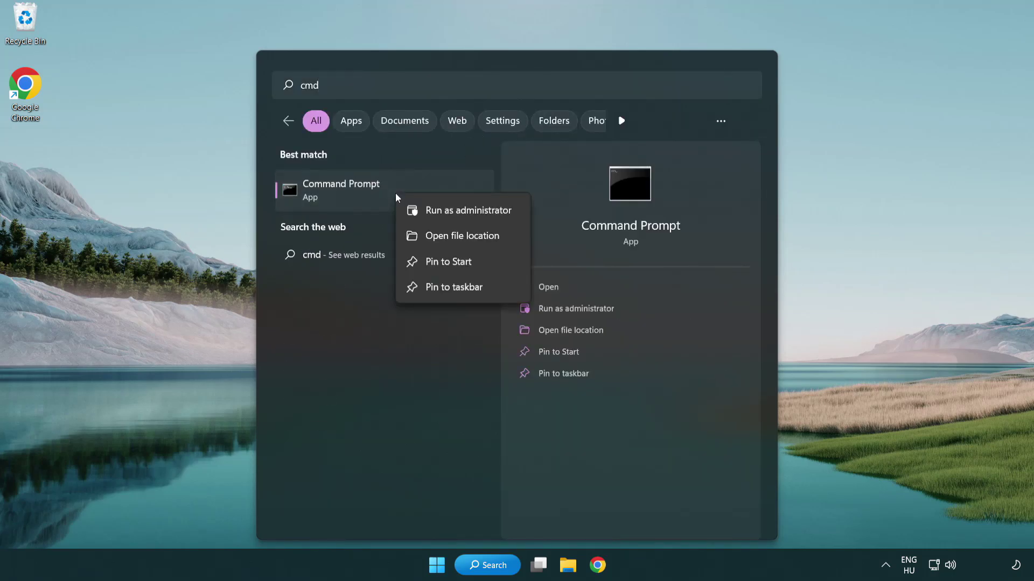
left_click(466, 215)
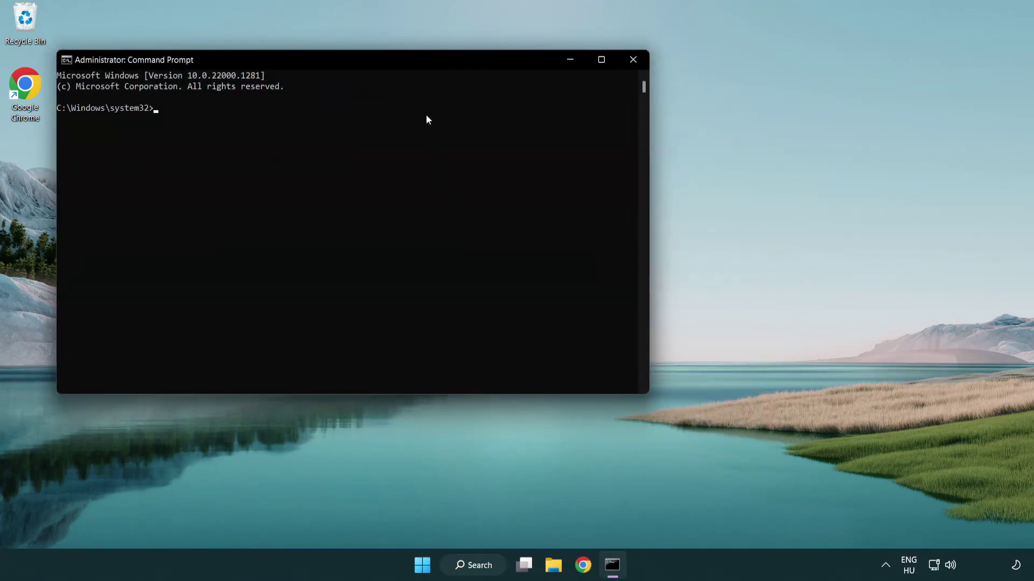
Centre the window, run sfc /scannow with no violations found, then close it
left_click_drag(369, 60, 520, 105)
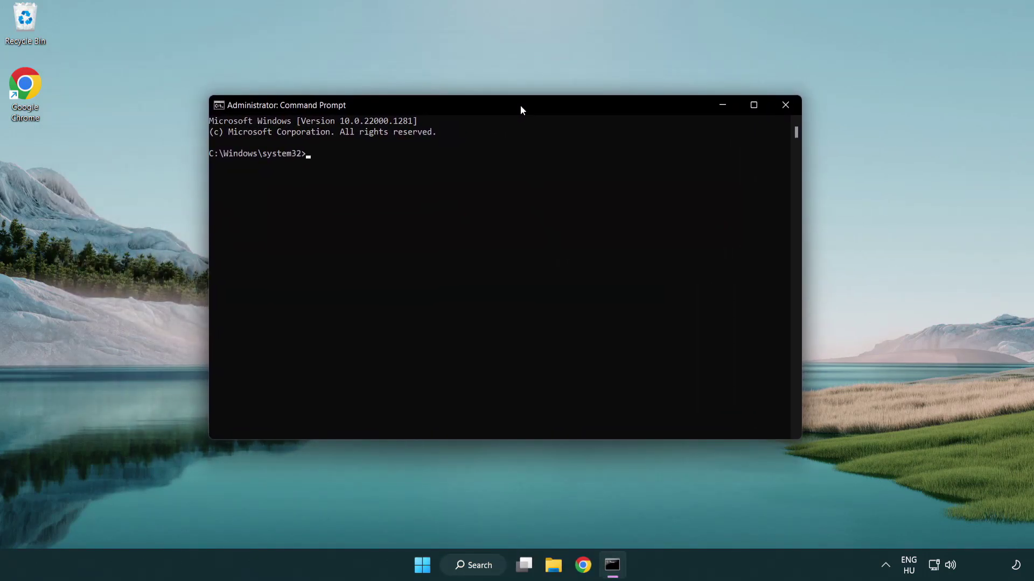
type("sfc /scannow")
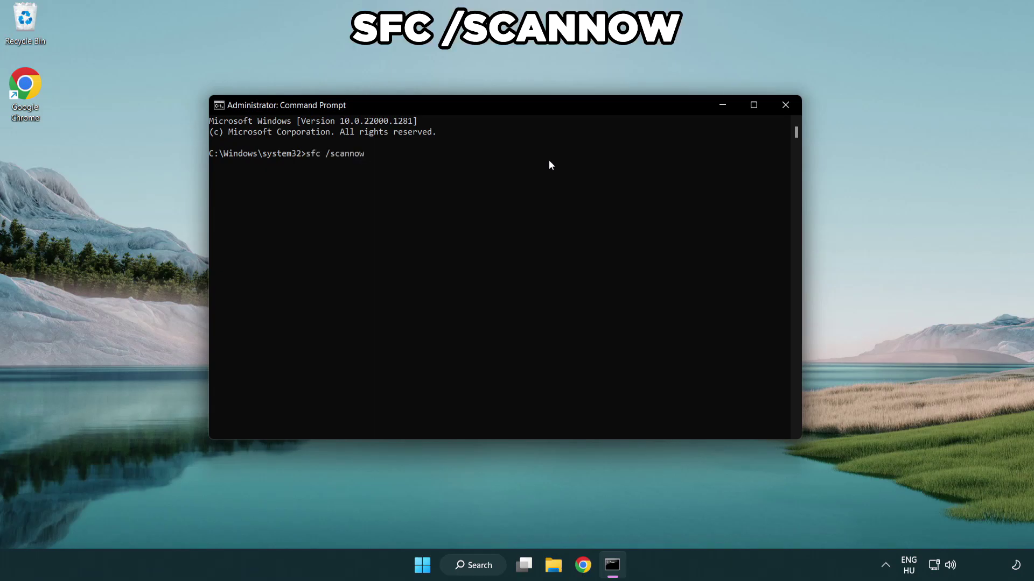
key("Return")
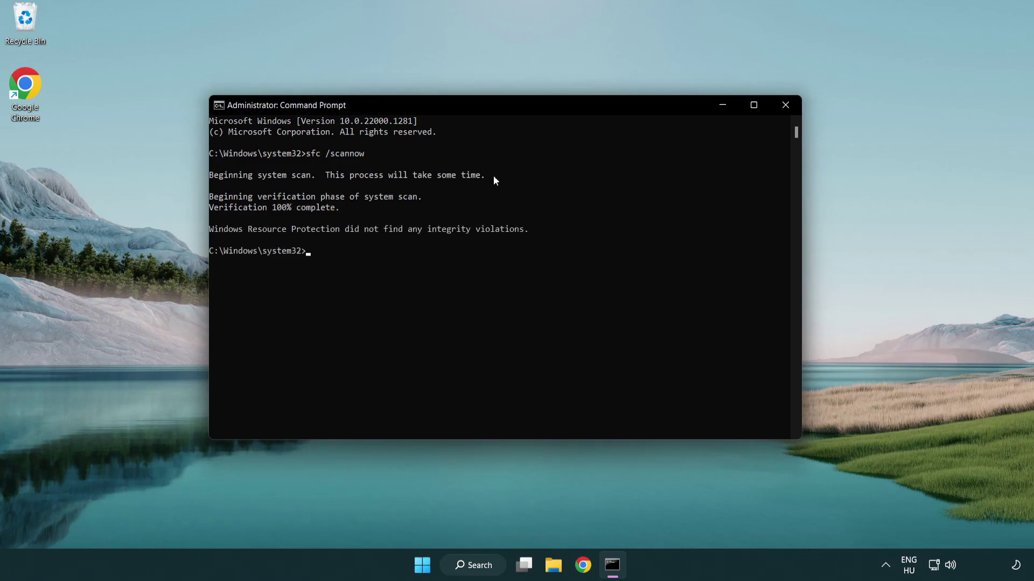
left_click(787, 106)
Show the Start menu power options with sleep, shut down and restart
left_click(434, 565)
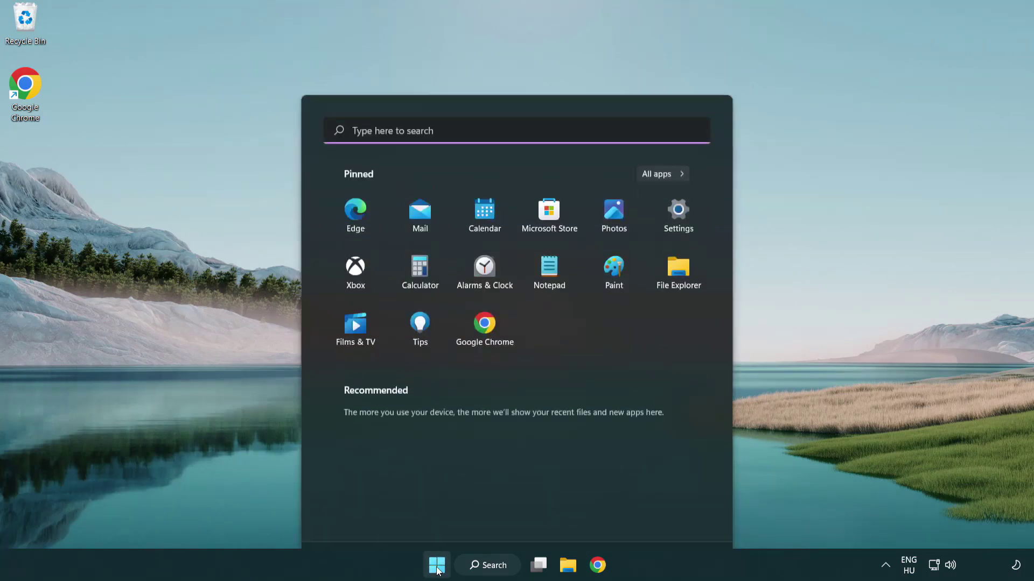
left_click(688, 518)
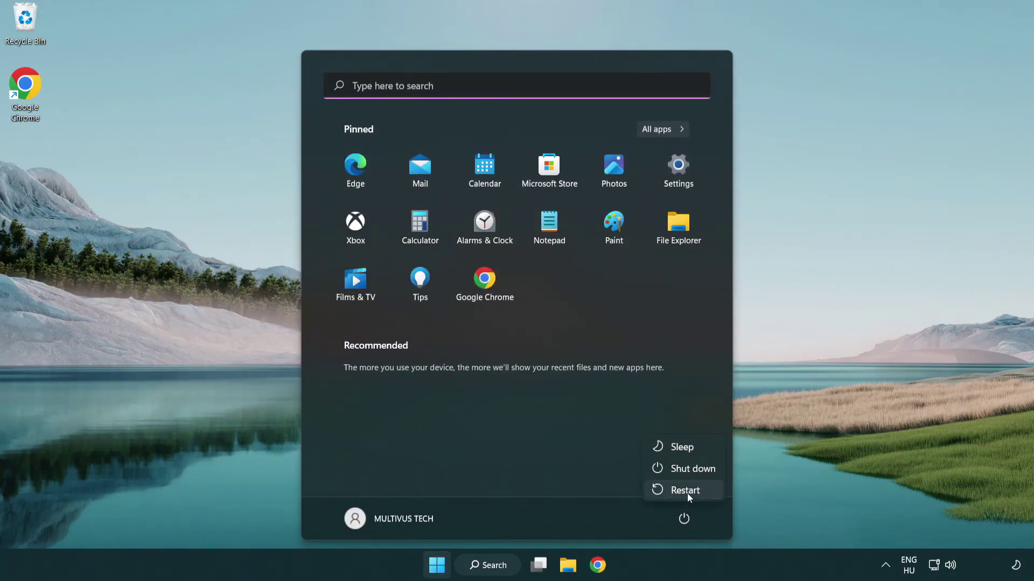